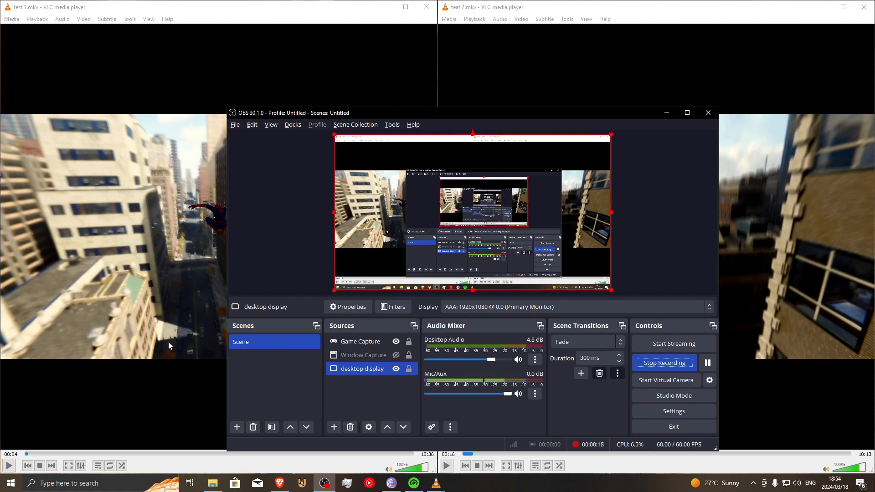
Minimize the OBS window and start playback of test 1.mkv and teat 2.mkv side by side
click(667, 113)
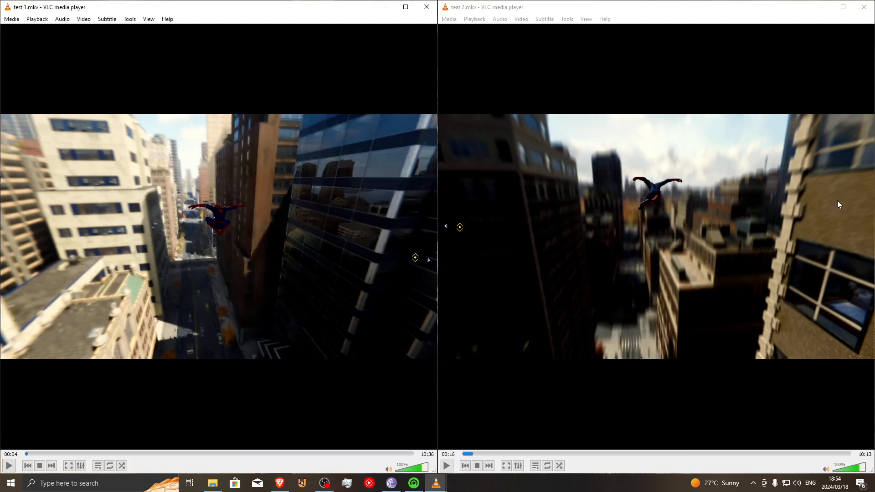
click(335, 221)
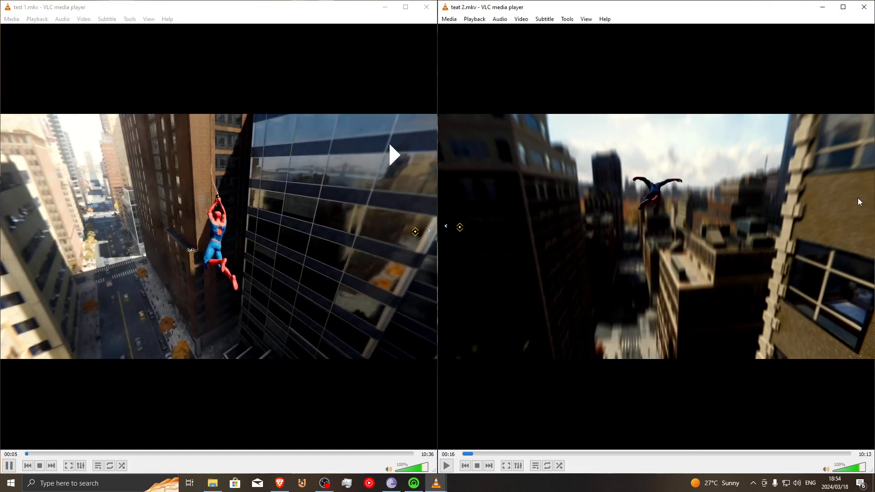
click(731, 197)
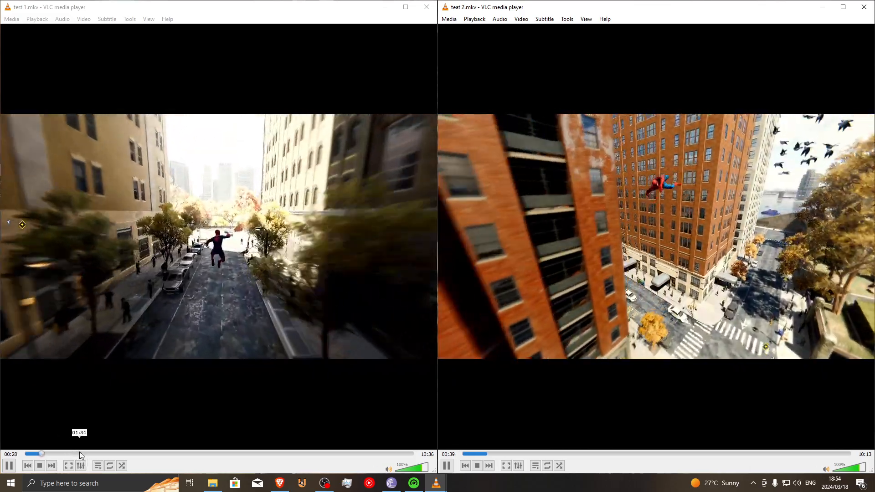
Skip forward through test 1.mkv, sampling the footage at 02:43 and about 04:08
click(76, 457)
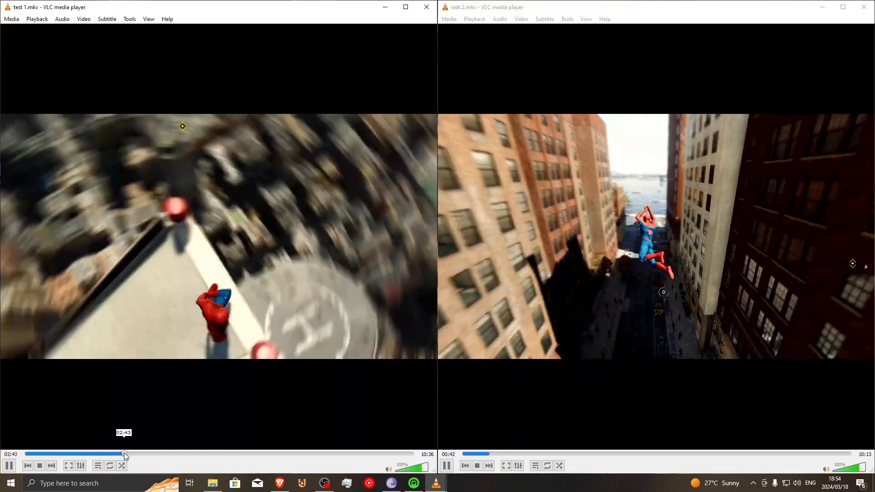
click(124, 454)
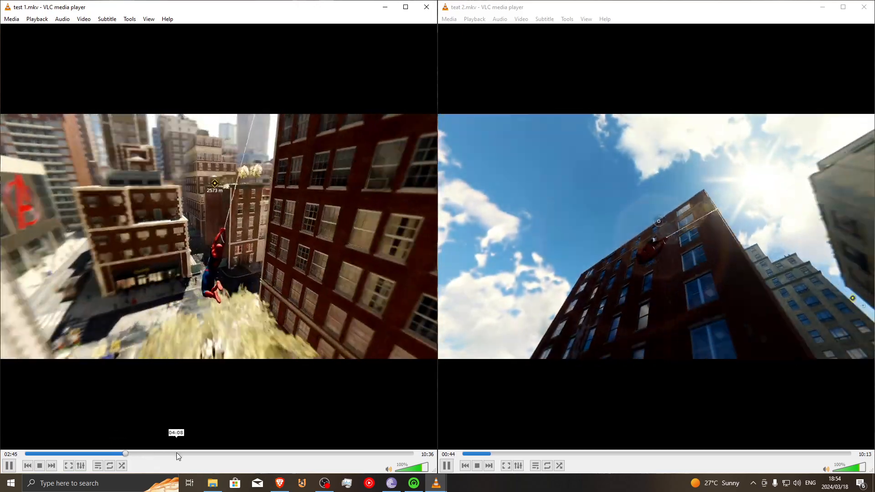
click(177, 454)
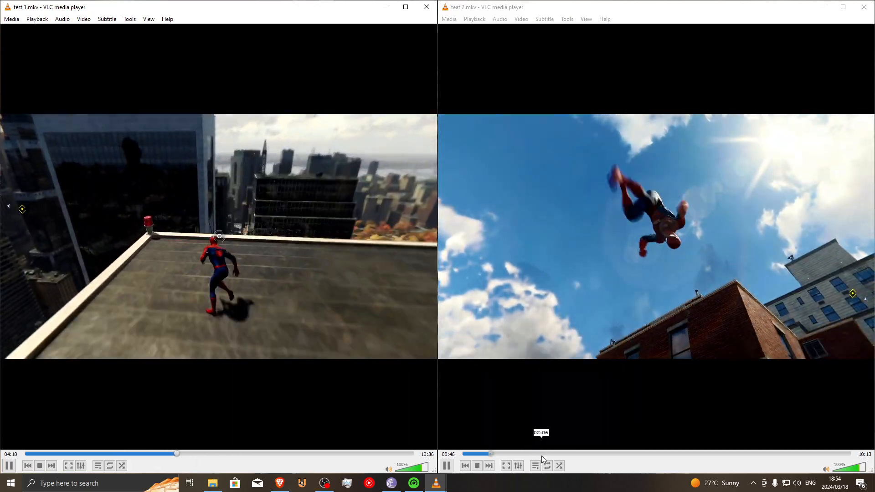
Skip forward through teat 2.mkv, sampling the footage at about 02:06, 03:11, 04:21, 05:46, 07:10 and 07:47
click(541, 454)
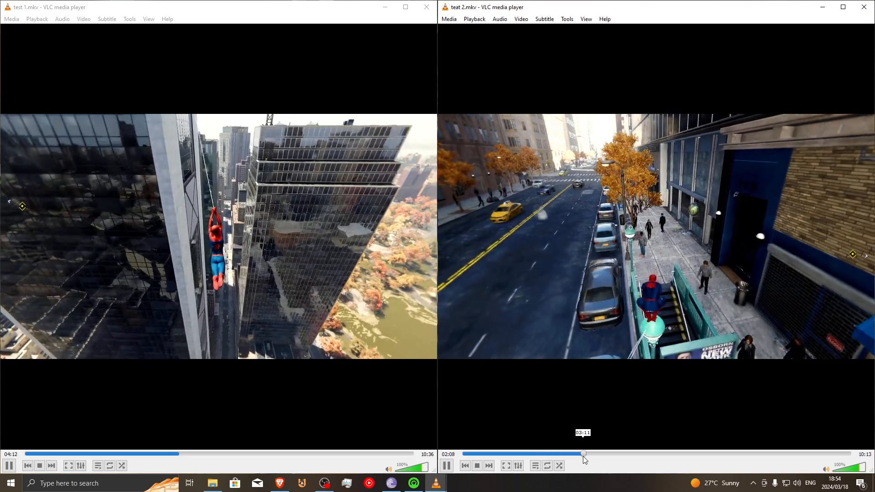
click(583, 455)
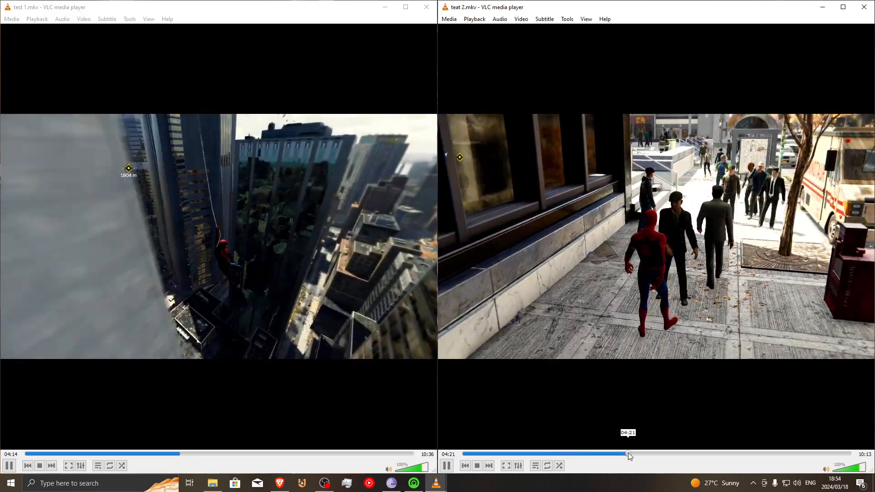
click(629, 454)
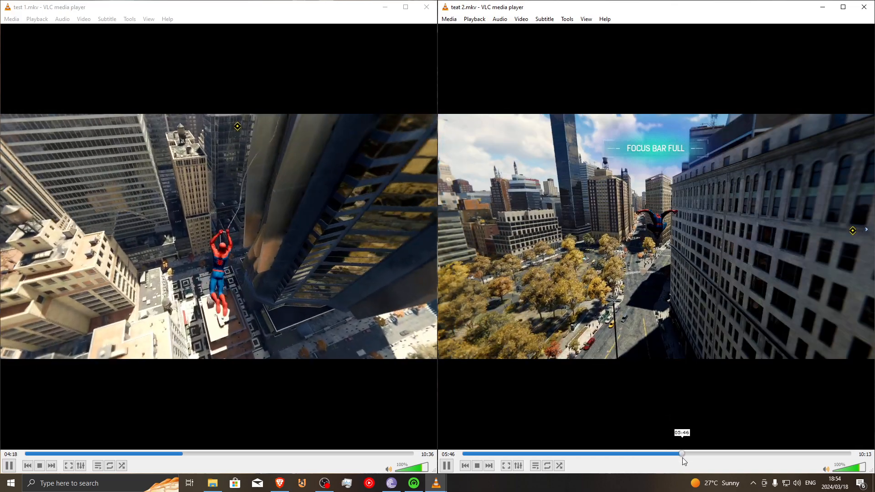
click(682, 456)
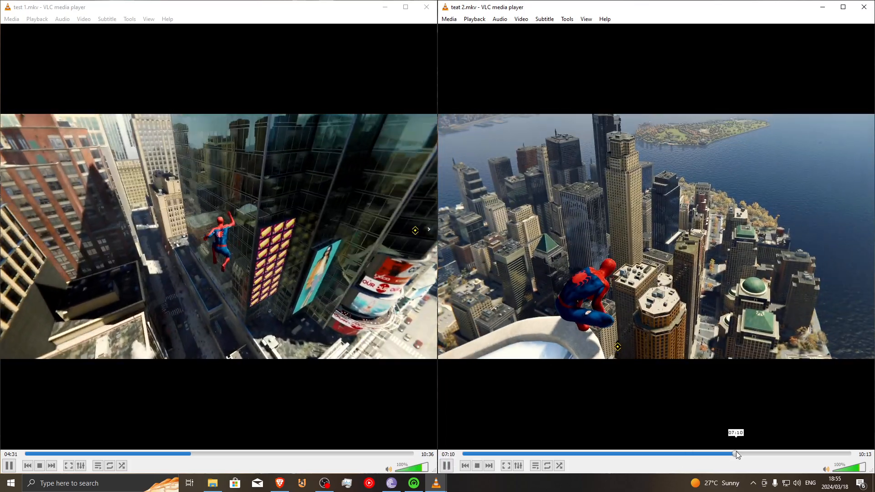
click(737, 453)
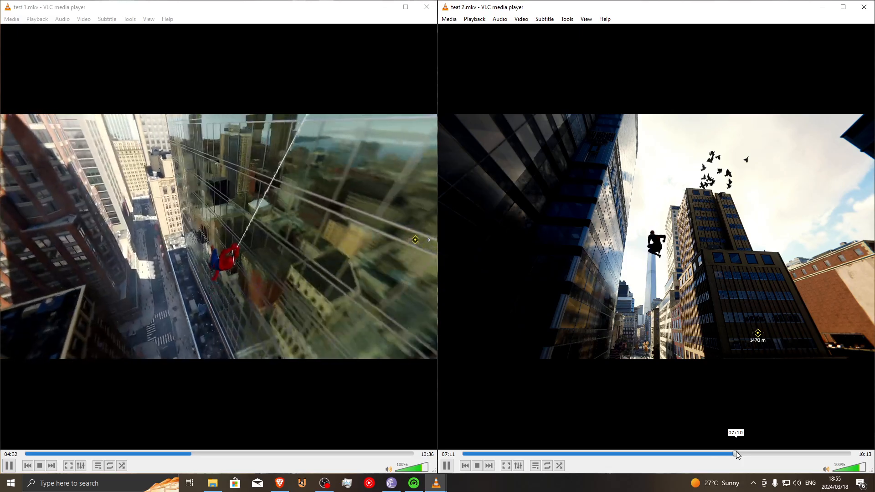
click(759, 454)
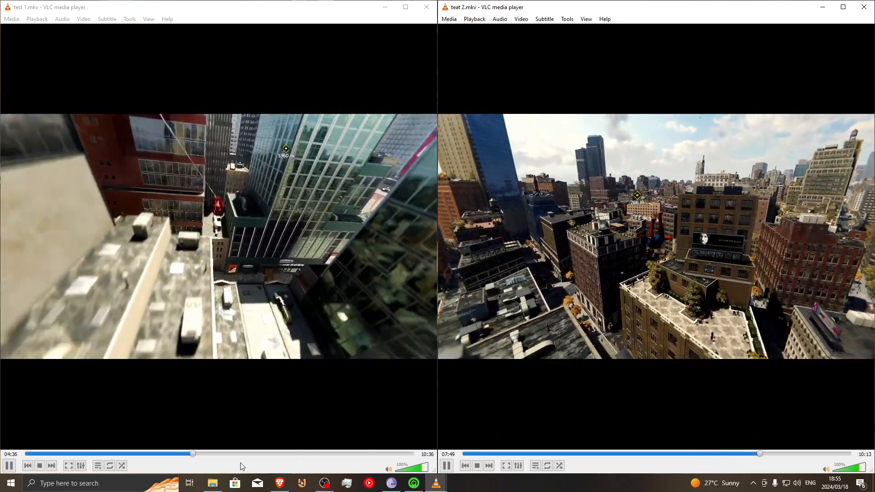
Skip test 1.mkv ahead to 07:19, watch the footage and pause it at 07:37
click(240, 454)
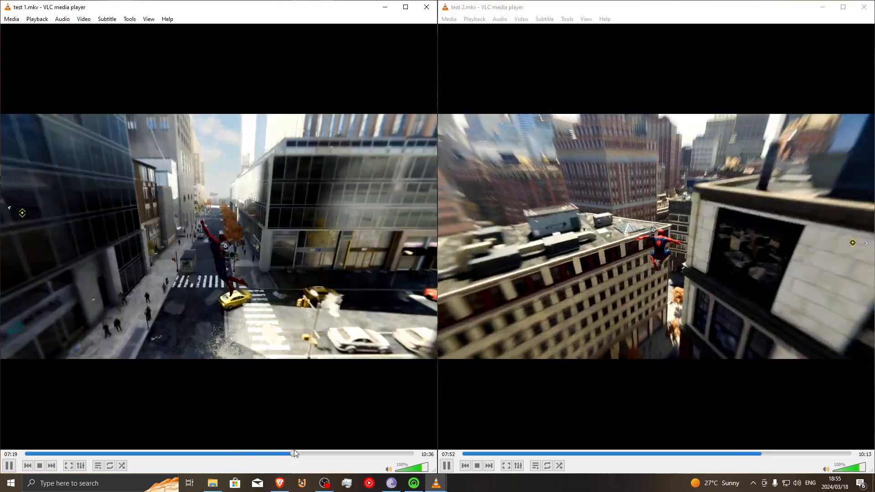
click(293, 454)
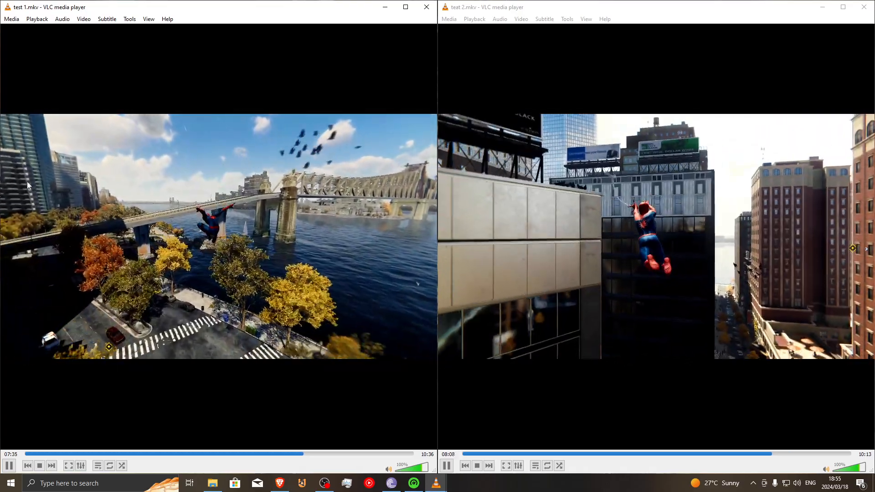
click(179, 228)
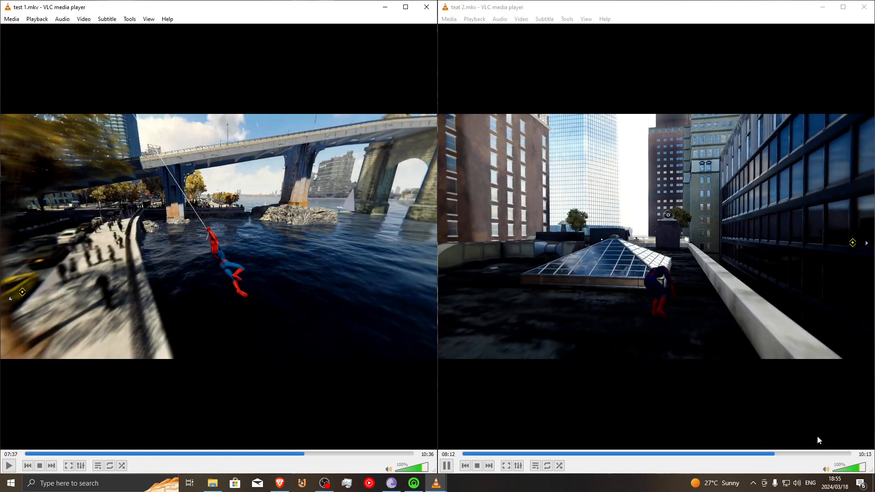
Examine the closing footage of teat 2.mkv around 09:43 to 09:52, pausing and resuming playback as needed
click(813, 455)
drag(813, 455, 794, 443)
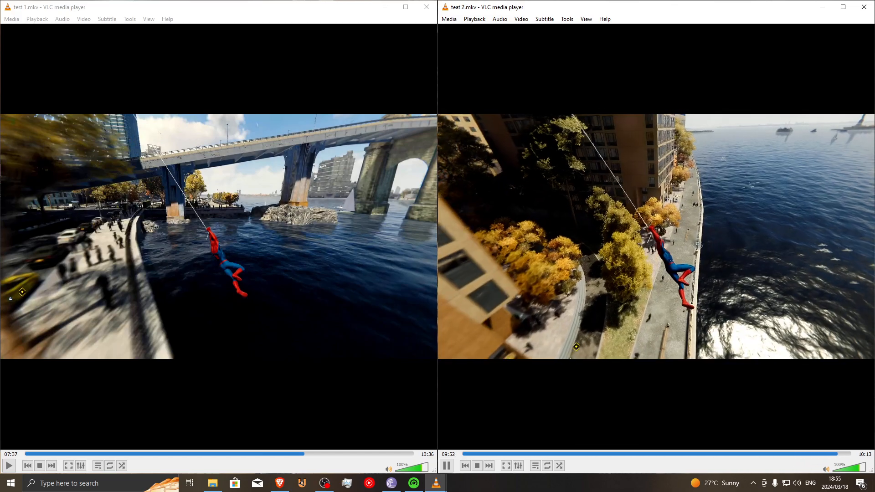
key(space)
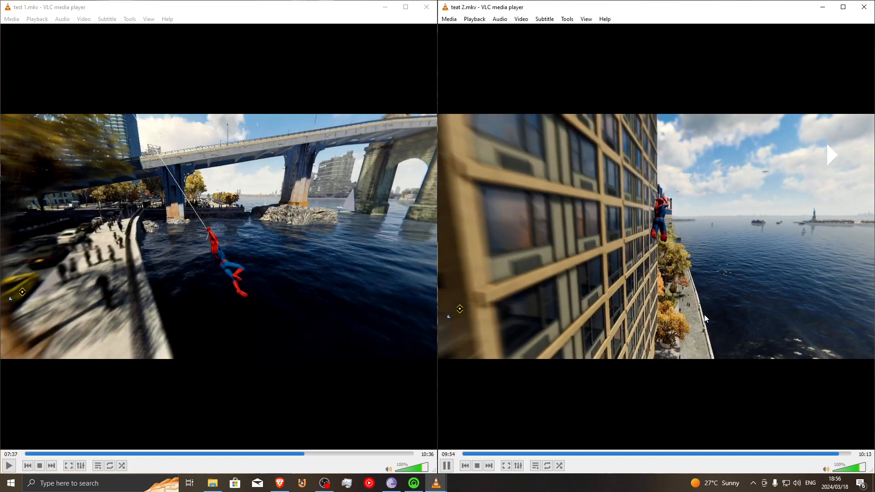
key(space)
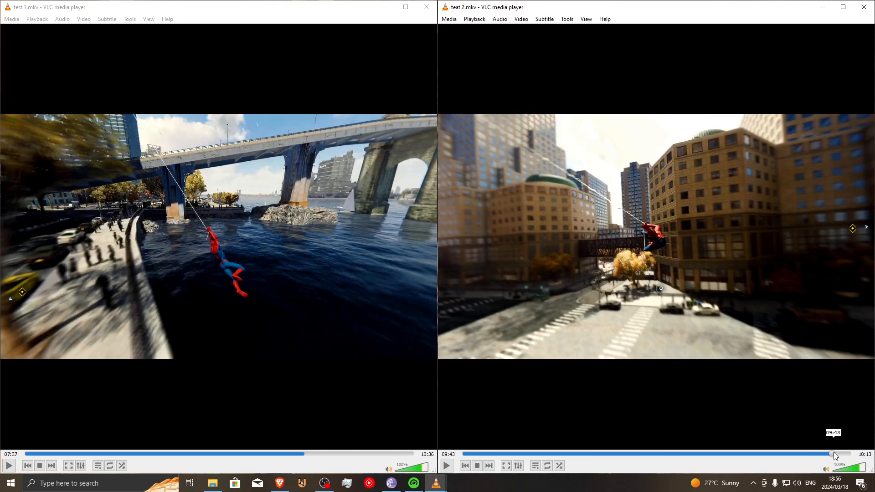
key(space)
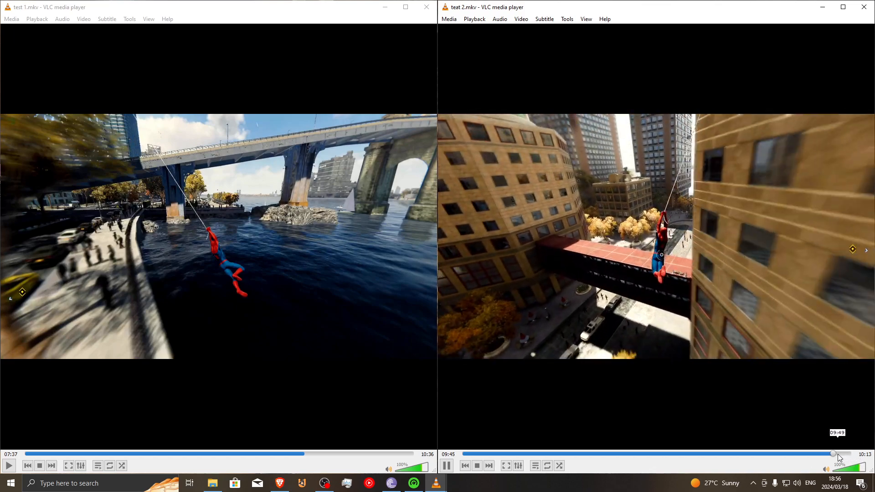
click(837, 454)
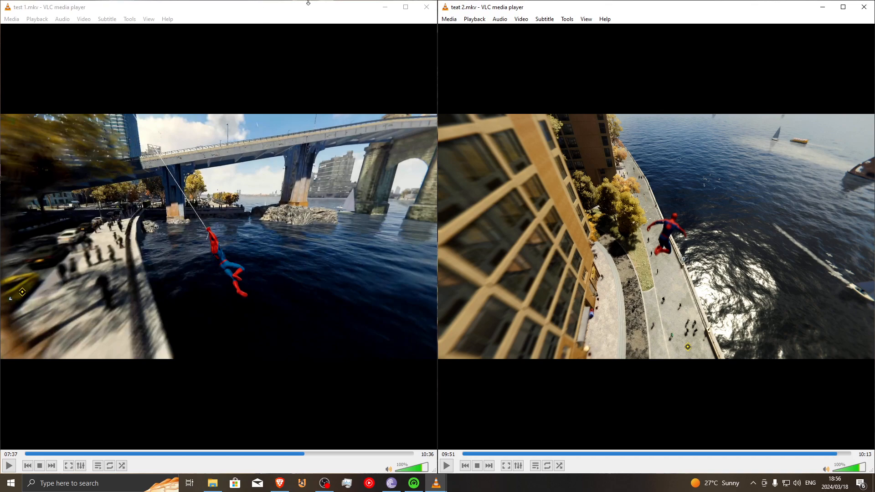
Play test 1.mkv briefly up to 07:39, close the teat 2.mkv player and maximize test 1.mkv
click(242, 193)
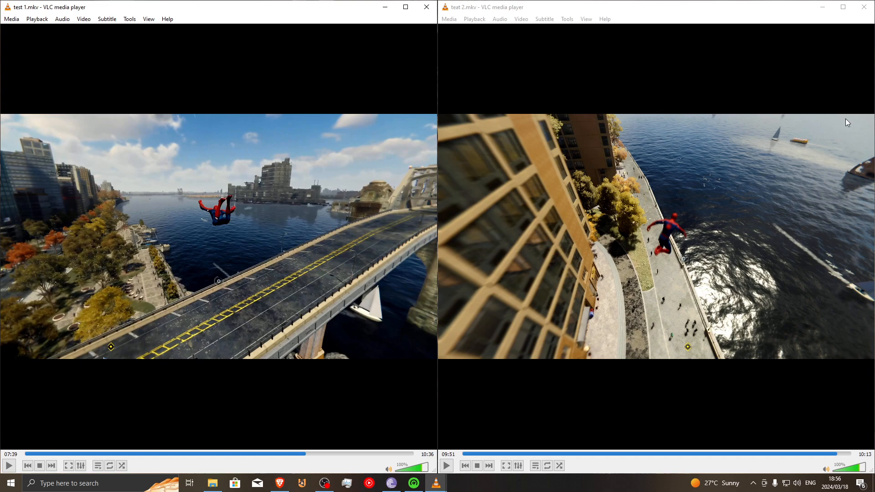
click(866, 4)
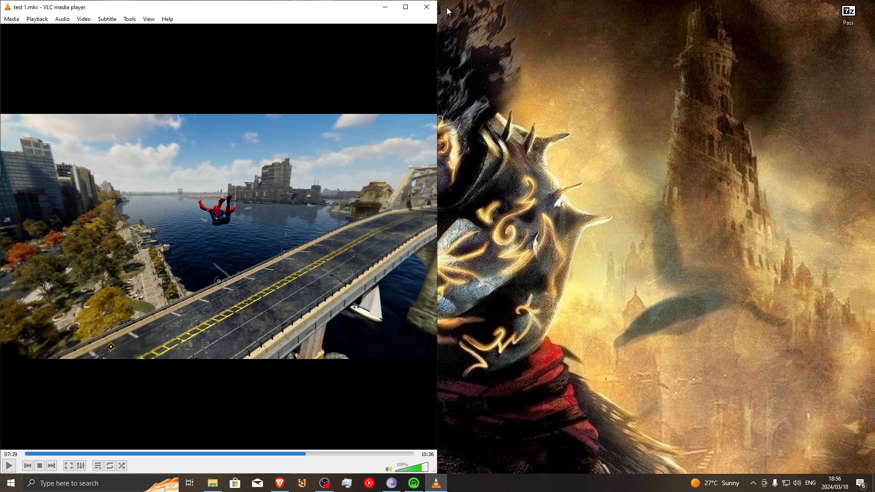
click(408, 6)
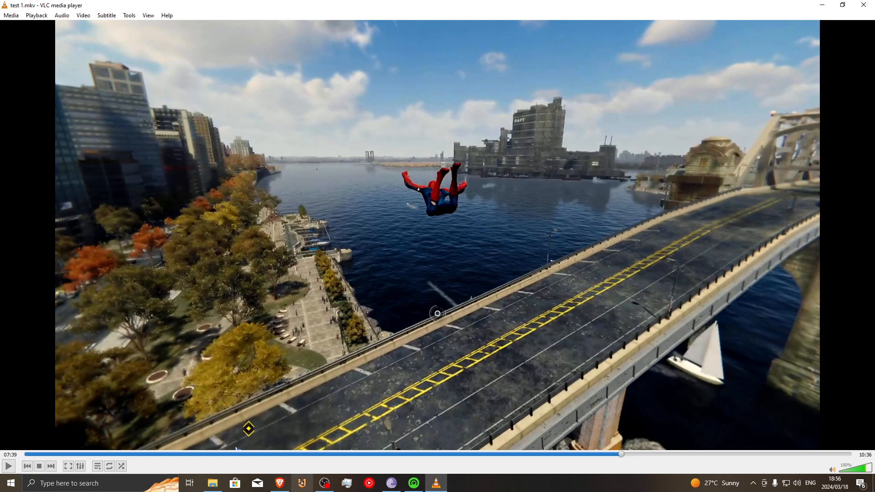
Bring the Youtube rec folder window fully into view and close the test 1.mkv player
click(218, 487)
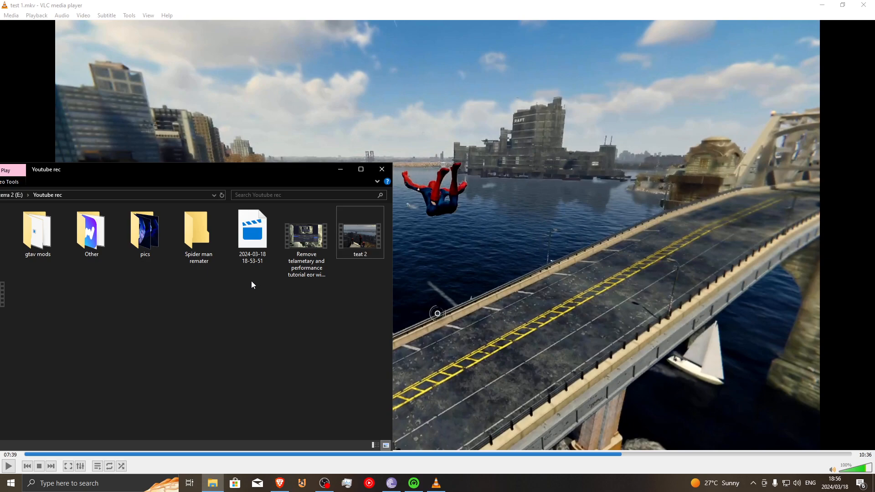
drag(226, 173, 354, 183)
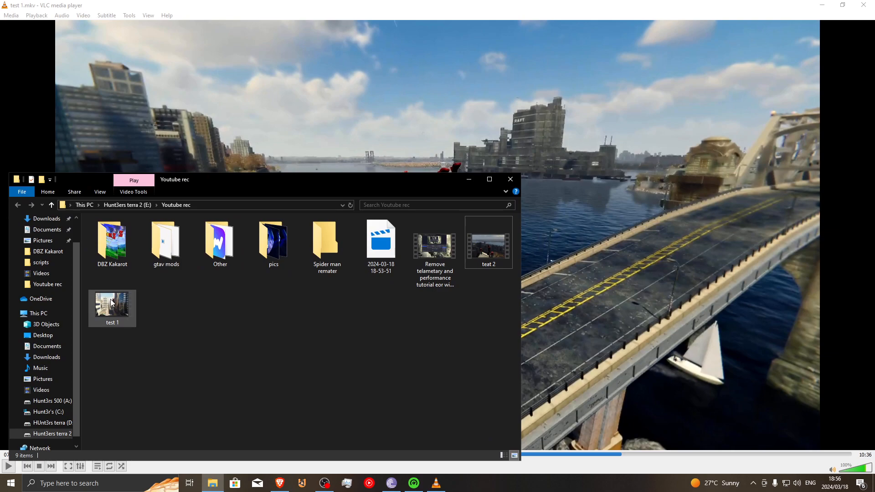
click(874, 2)
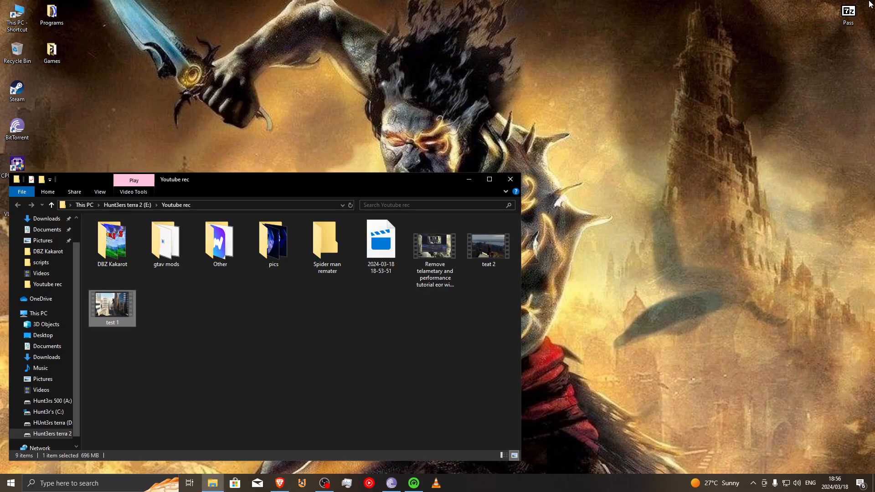
Open the test 1 recording with VLC media player, set as the app always used for .mkv files
double_click(114, 305)
click(409, 219)
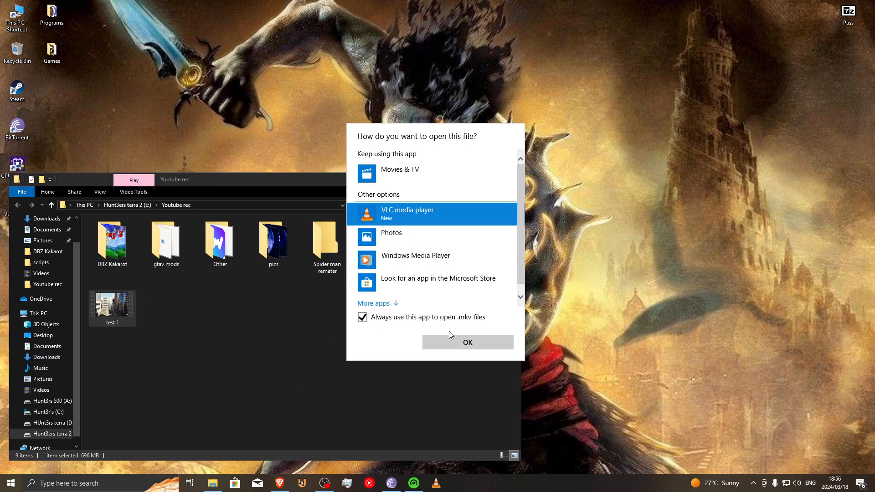
click(456, 348)
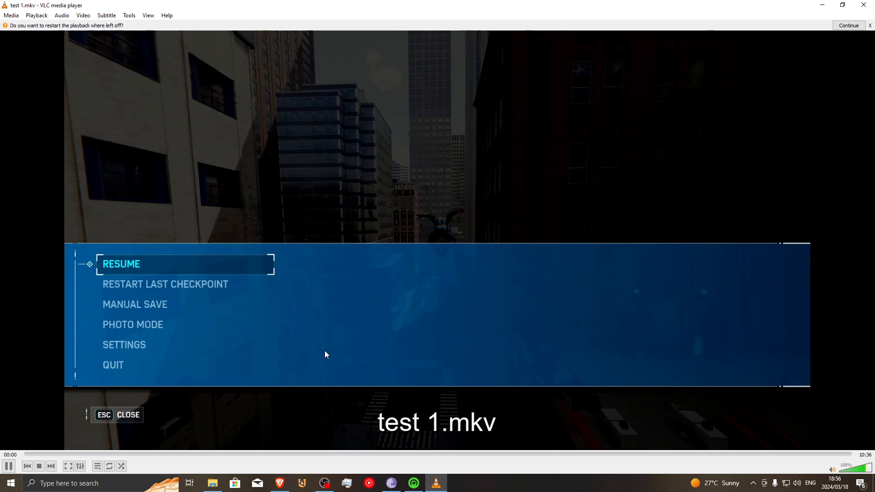
Preview test 1.mkv around the four-minute mark and teat 2.mkv near its start, closing each player when done
click(338, 455)
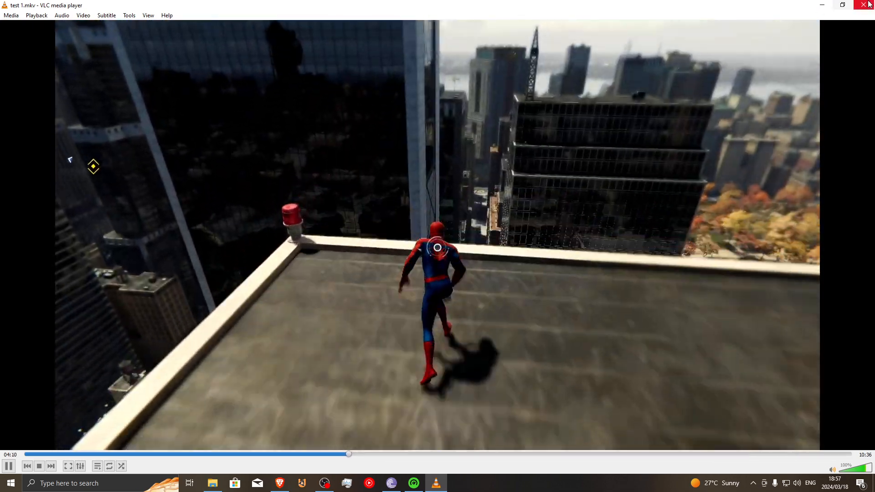
click(864, 4)
double_click(479, 265)
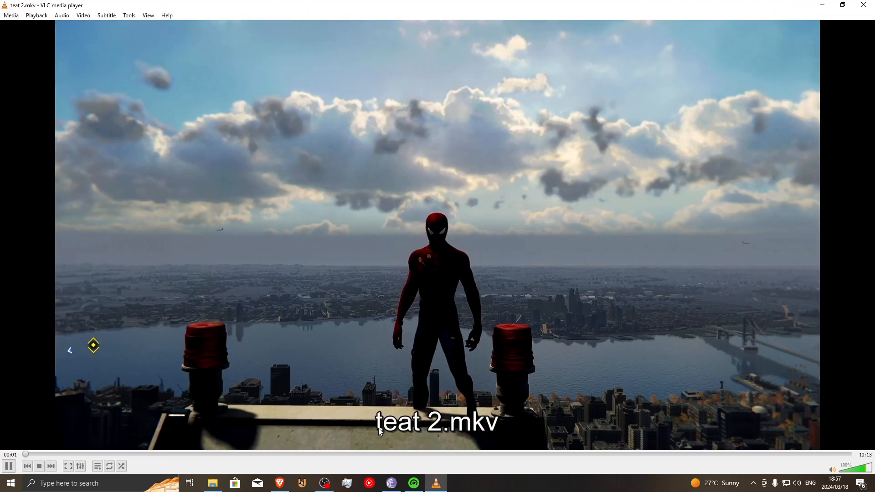
click(40, 454)
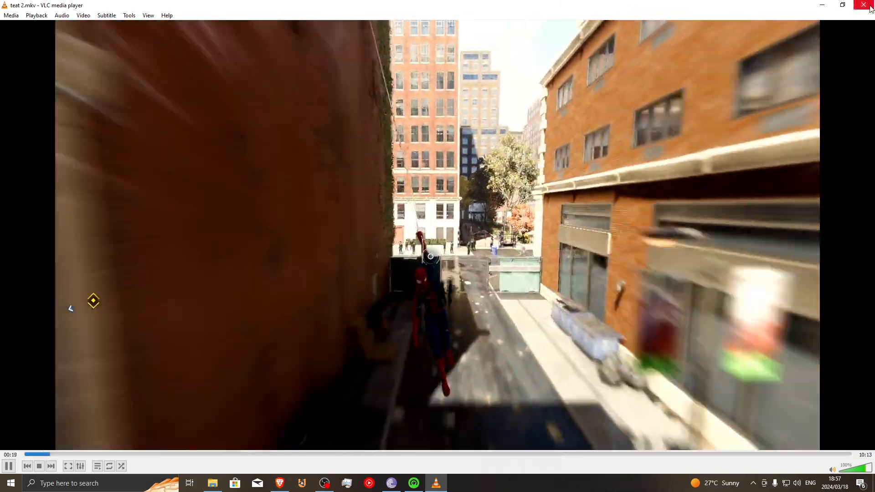
click(864, 5)
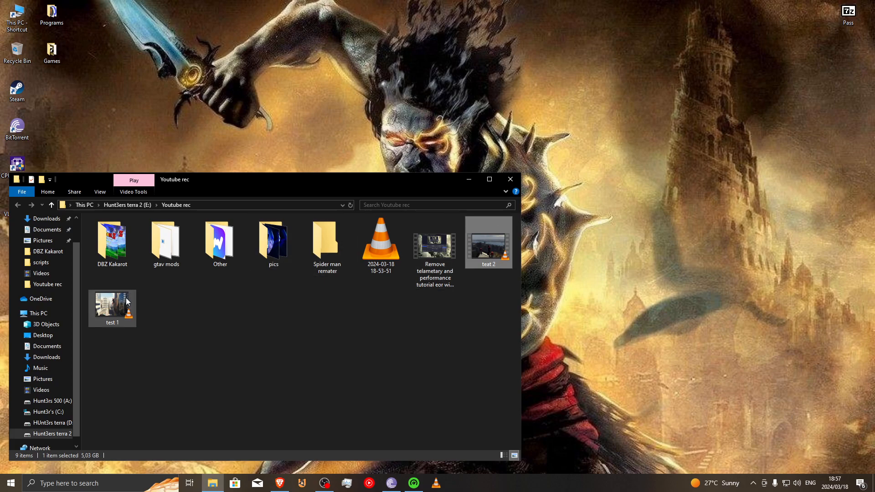
Check the file size in the properties of the test 1 recording, and close them
right_click(114, 304)
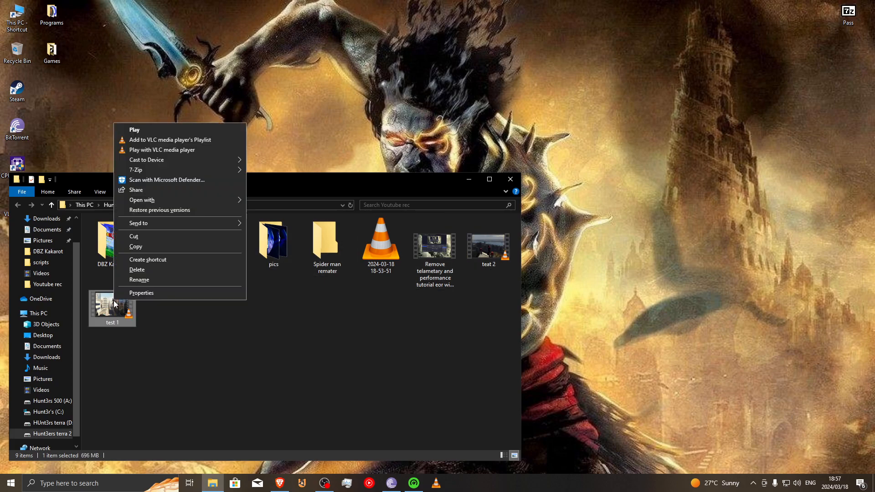
click(144, 293)
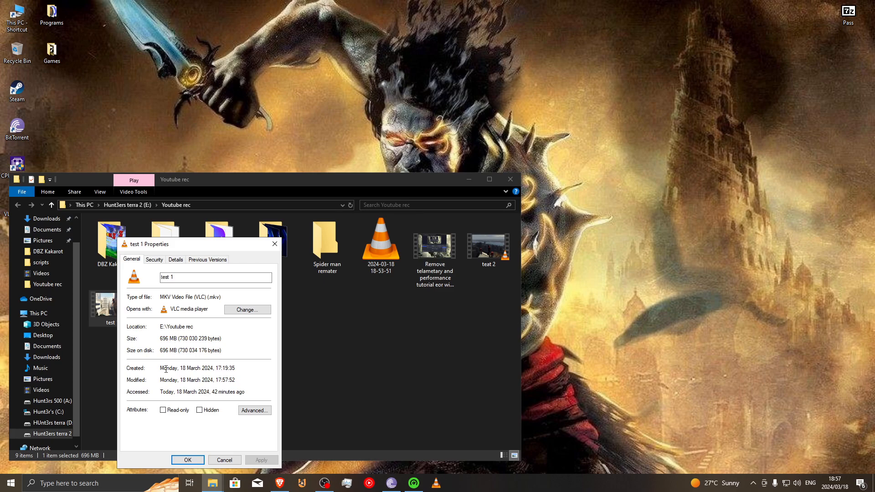
click(277, 247)
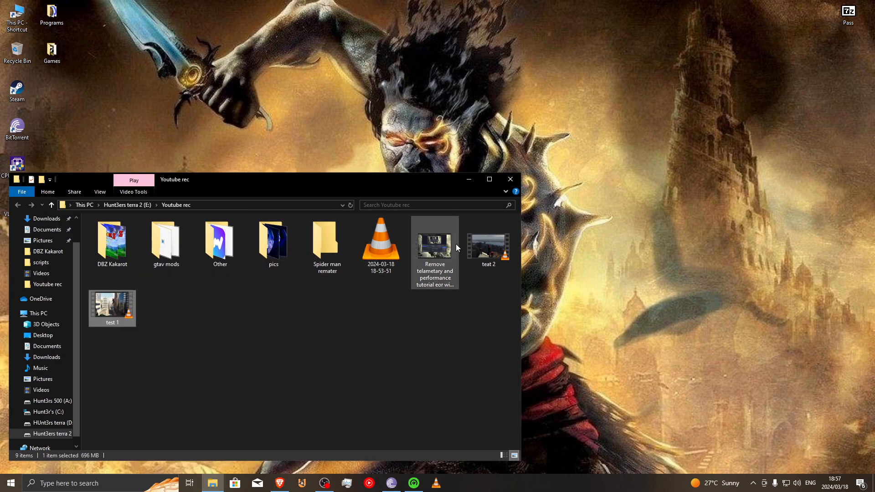
Check the file size in the properties of the teat 2 recording, and close them
click(475, 247)
right_click(475, 246)
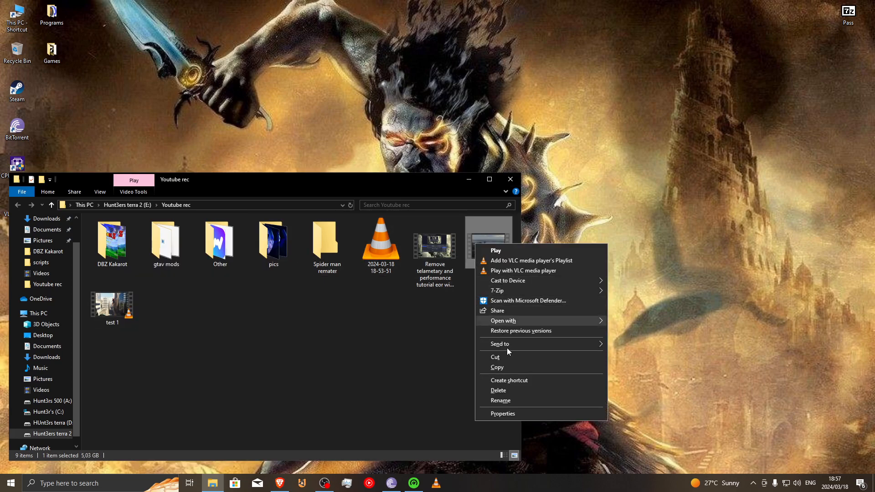
click(504, 414)
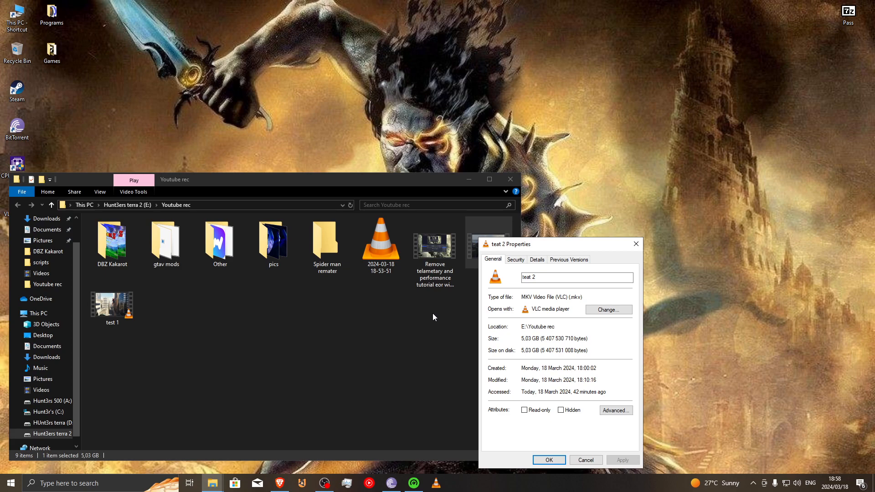
click(636, 244)
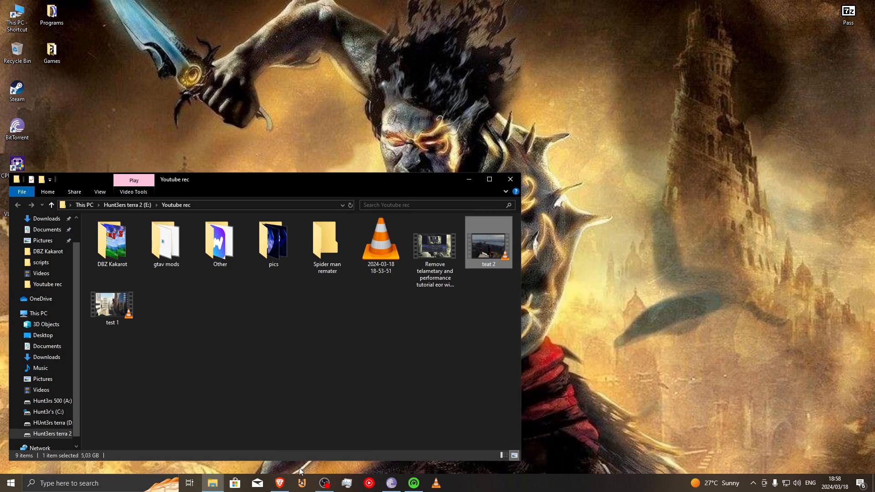
Switch to OBS and review the Advanced, Video and Output settings, ending on the recording output options
click(324, 483)
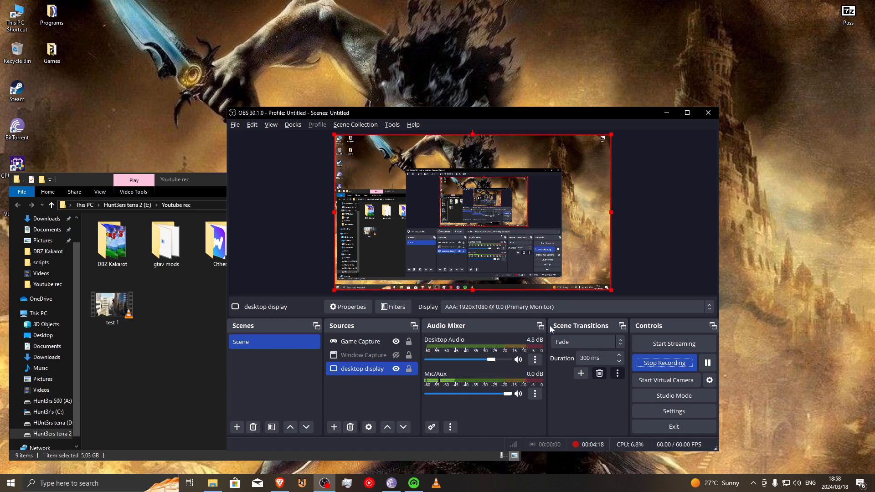
click(675, 412)
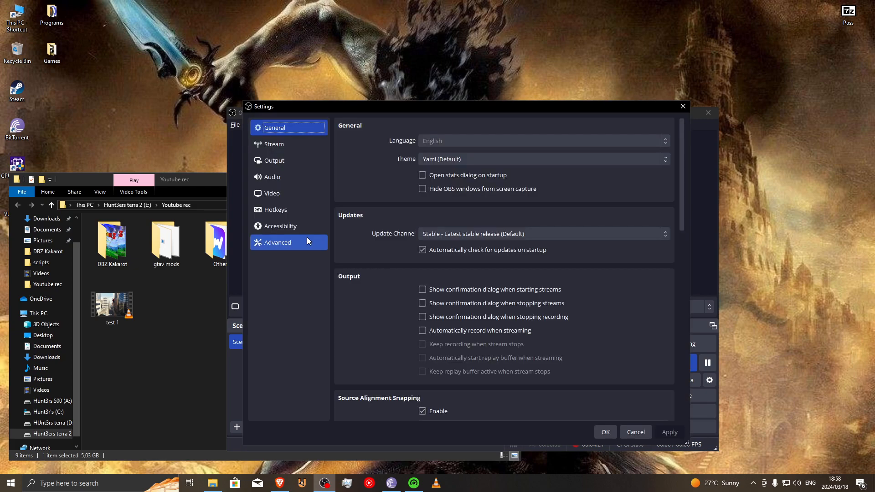
click(308, 241)
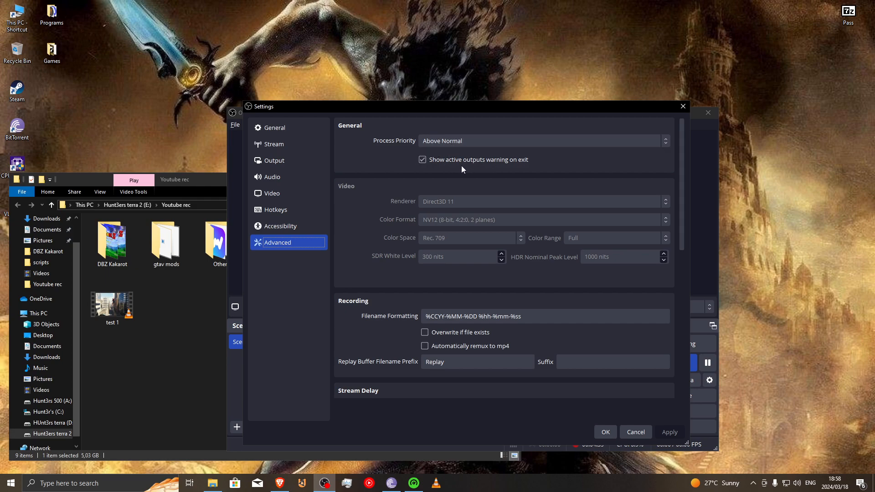
click(281, 194)
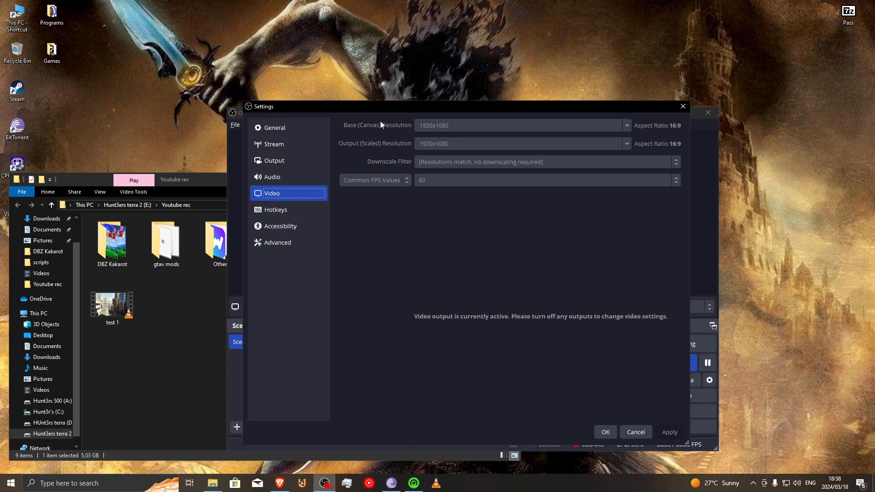
click(288, 161)
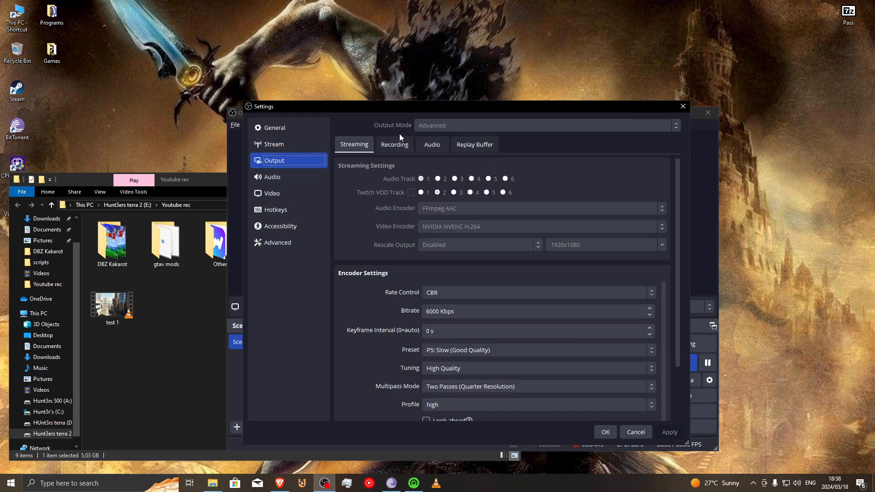
click(394, 145)
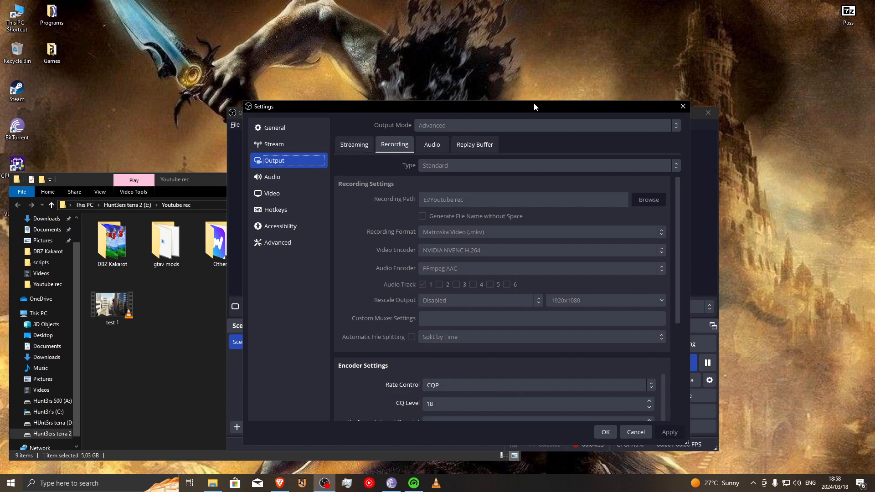
Move and enlarge the Settings window so it fills the screen and shows the recording encoder settings
drag(535, 103, 473, 3)
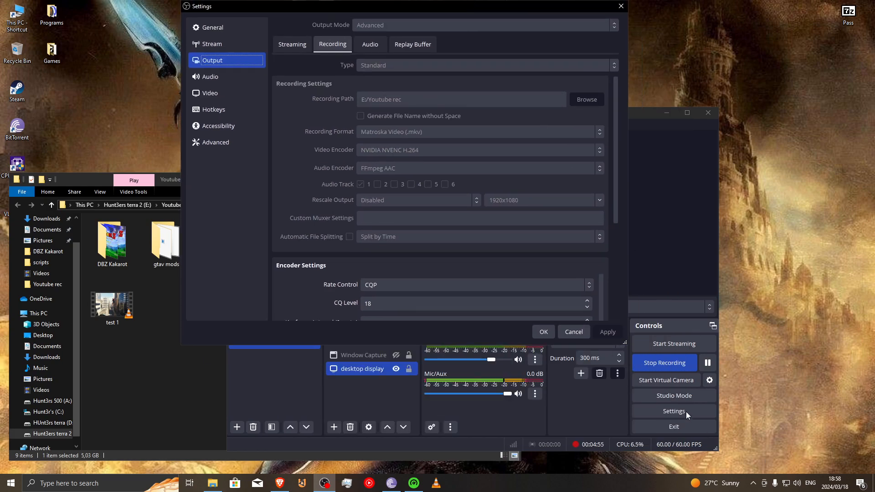
drag(626, 344, 874, 476)
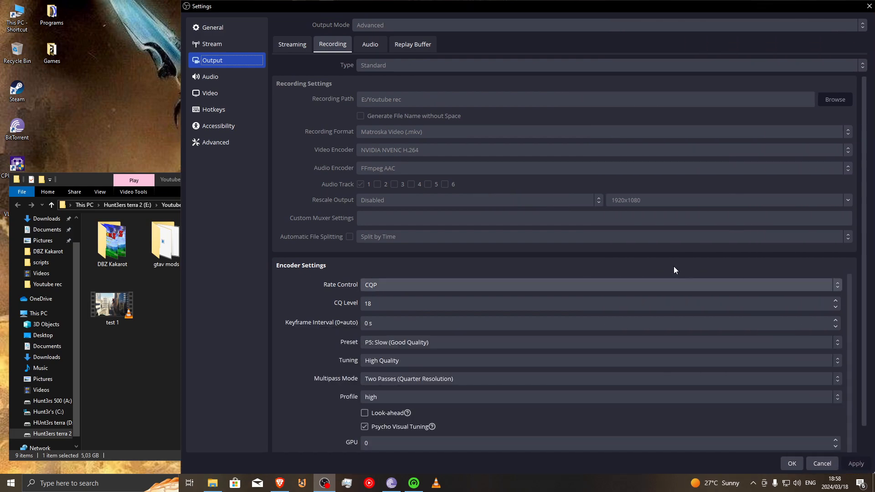
drag(543, 10, 360, 7)
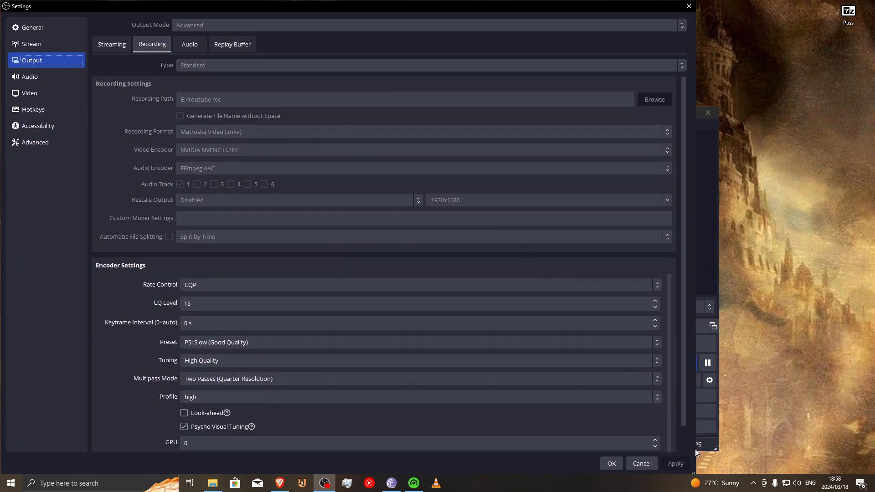
drag(697, 448, 871, 438)
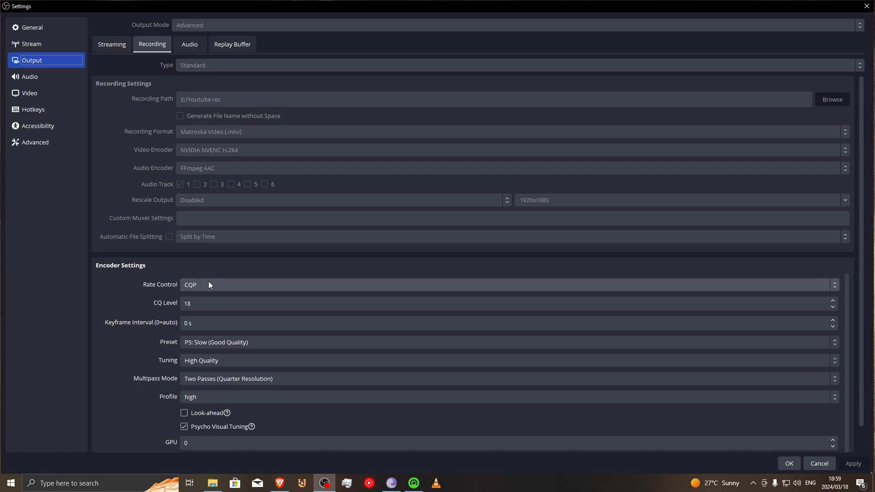
Set the recording encoder's rate control to CBR, keep its bitrate at 9000 Kbps, and apply the change
click(205, 304)
double_click(210, 302)
click(198, 306)
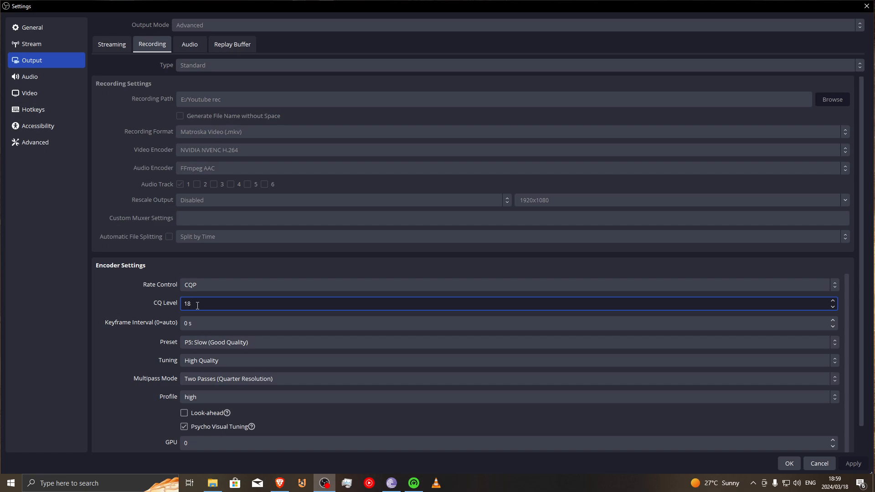
click(217, 285)
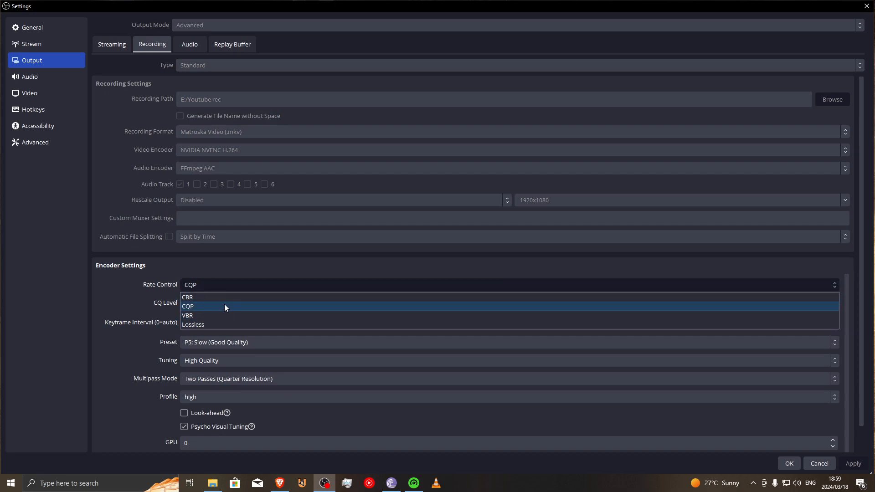
click(224, 298)
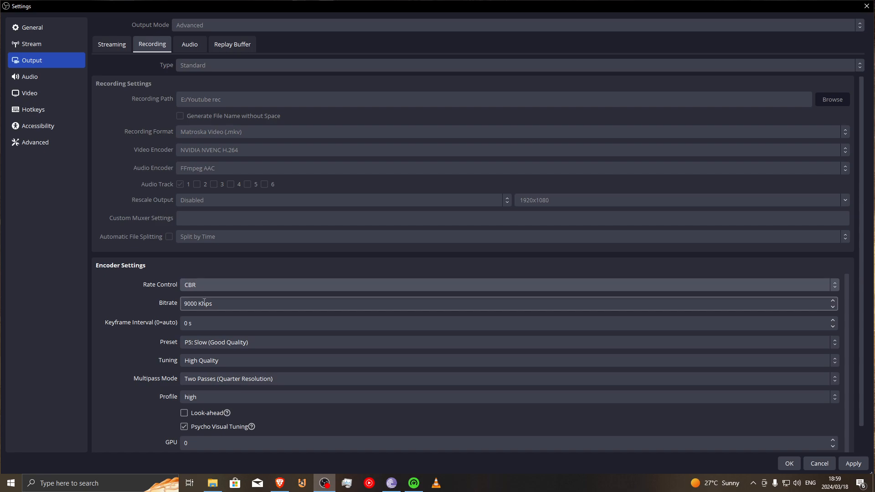
drag(183, 304, 197, 305)
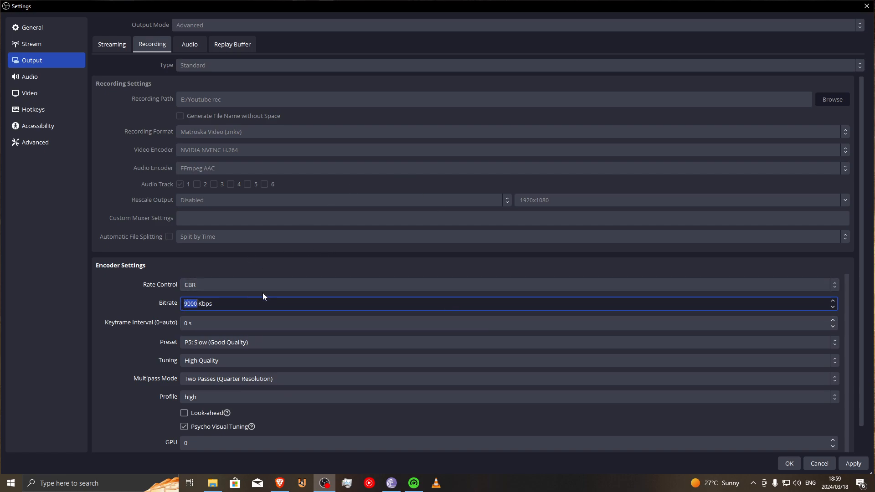
click(190, 306)
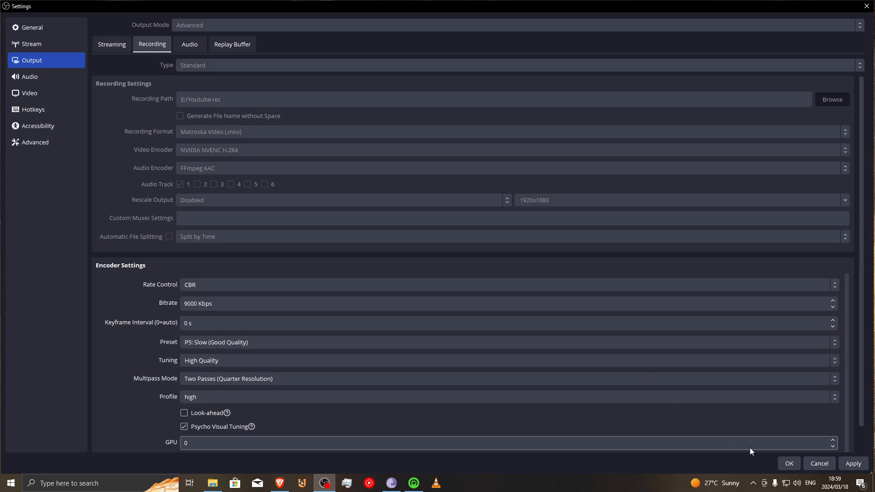
click(852, 464)
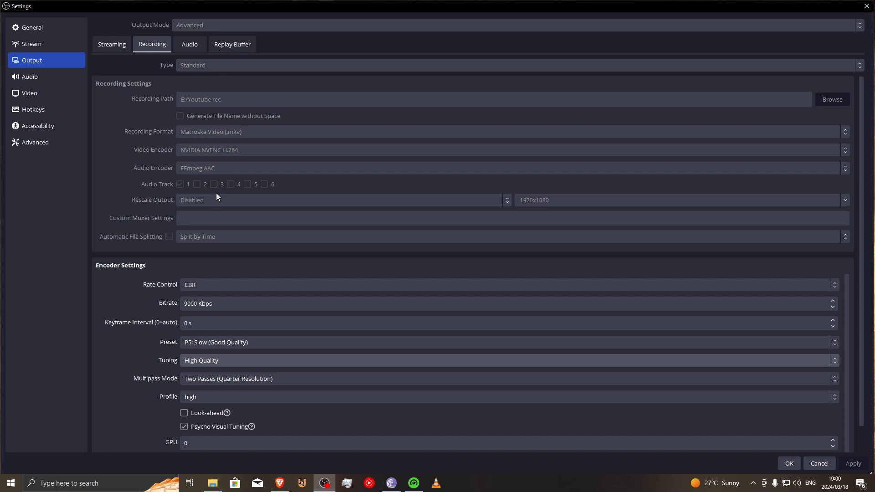
Try recording bitrates of 6000 Kbps and 8000 Kbps with CBR rate control
click(196, 287)
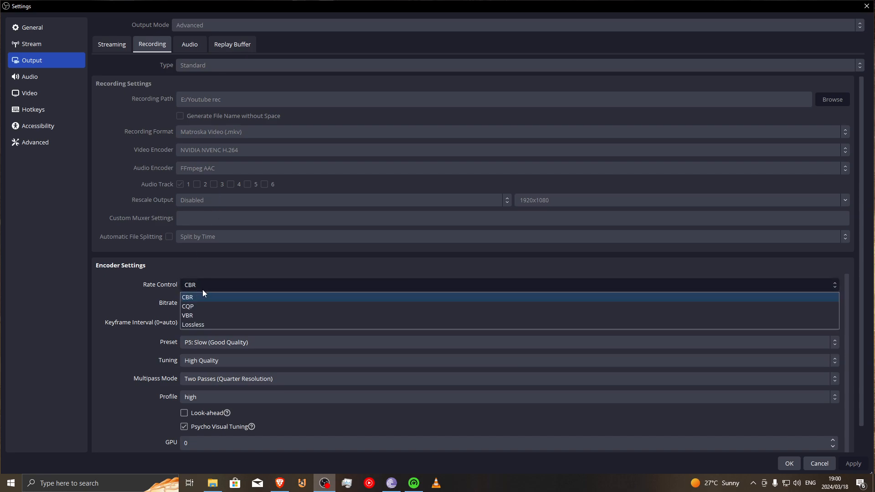
click(212, 299)
drag(197, 303, 177, 304)
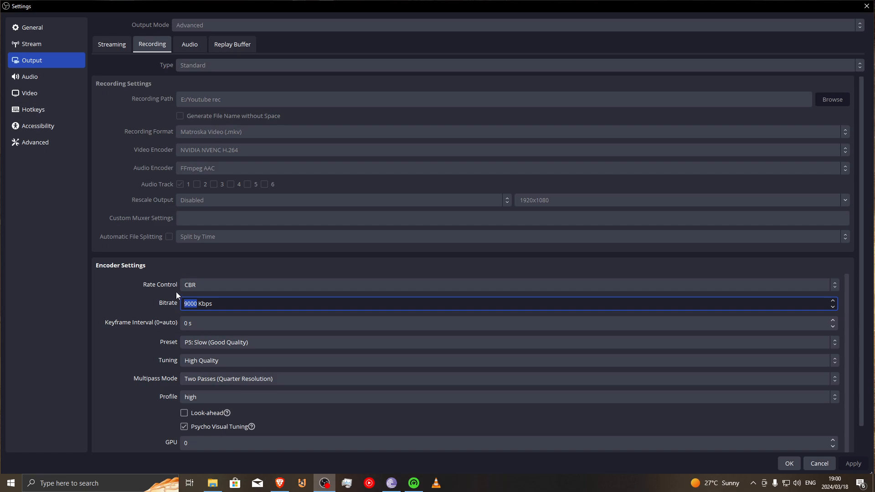
text(6000)
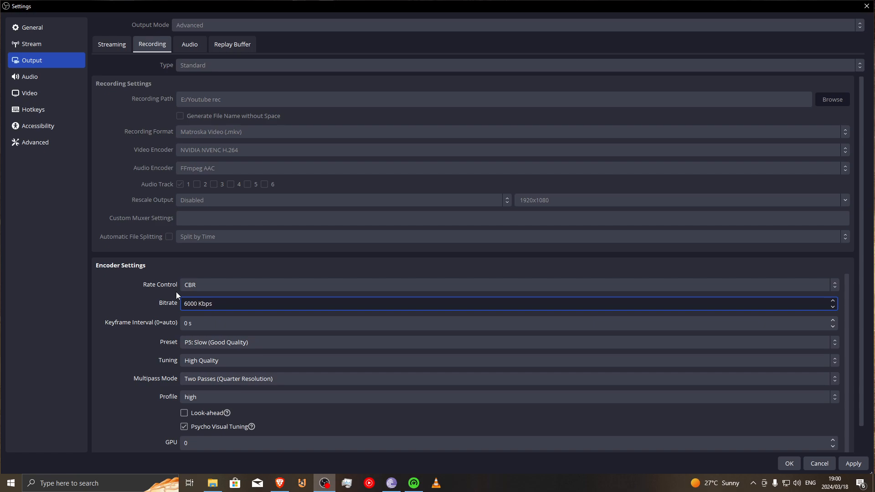
click(199, 304)
drag(199, 304, 164, 298)
text(8000)
click(113, 347)
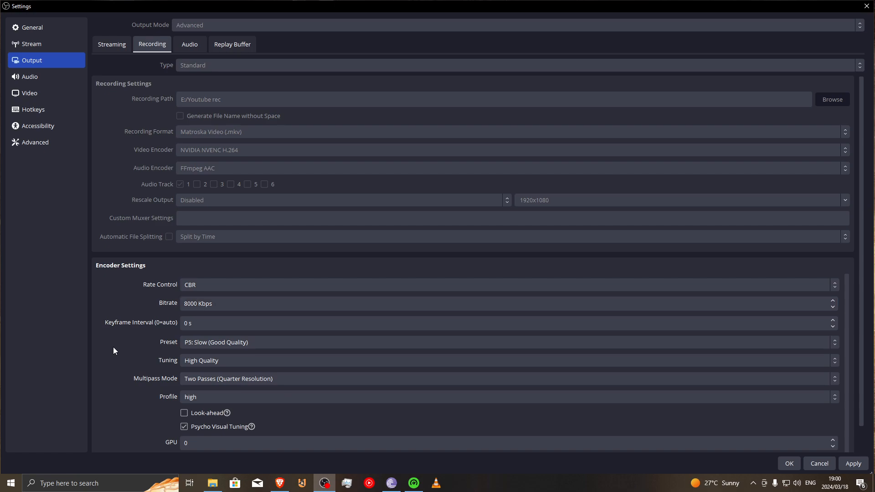
Try a recording bitrate of 7000 Kbps, and leave the settings without saving it
click(192, 307)
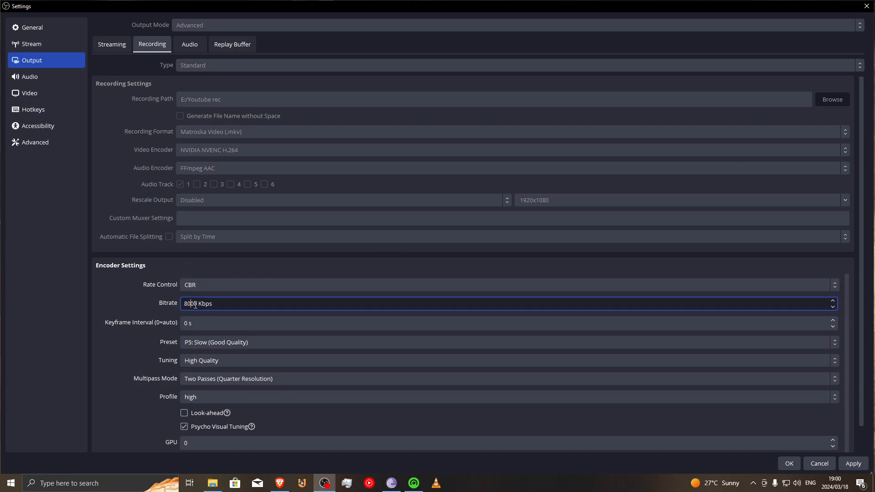
drag(197, 304, 175, 304)
text(70000)
key(BackSpace)
click(127, 374)
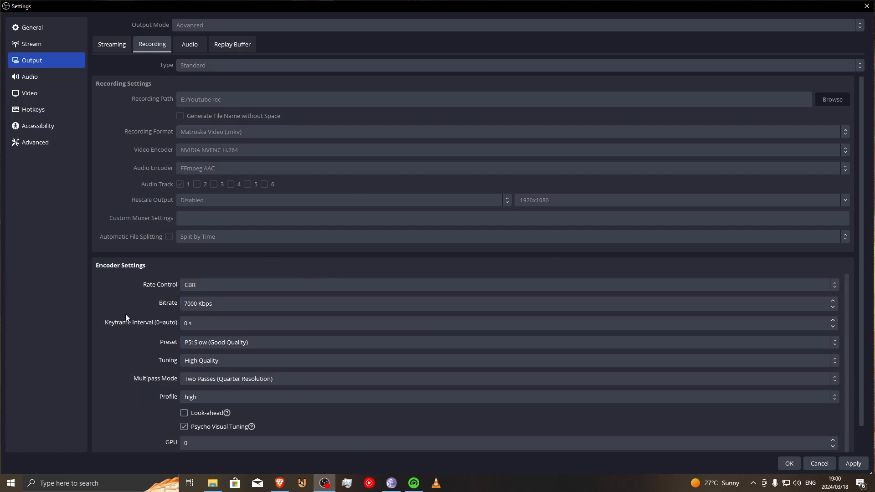
drag(196, 303, 172, 302)
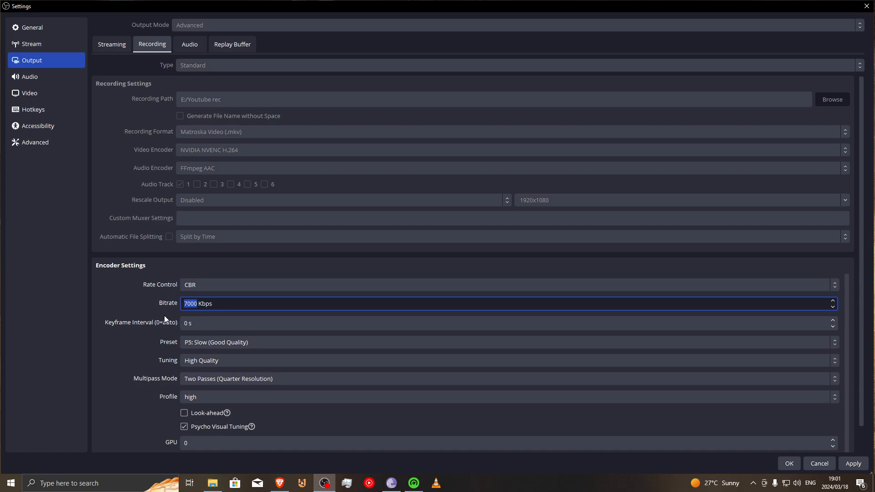
click(156, 341)
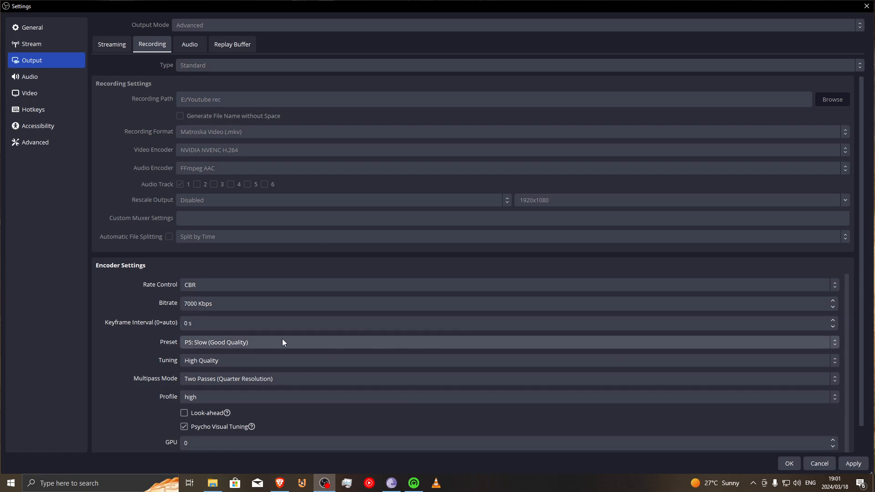
click(219, 303)
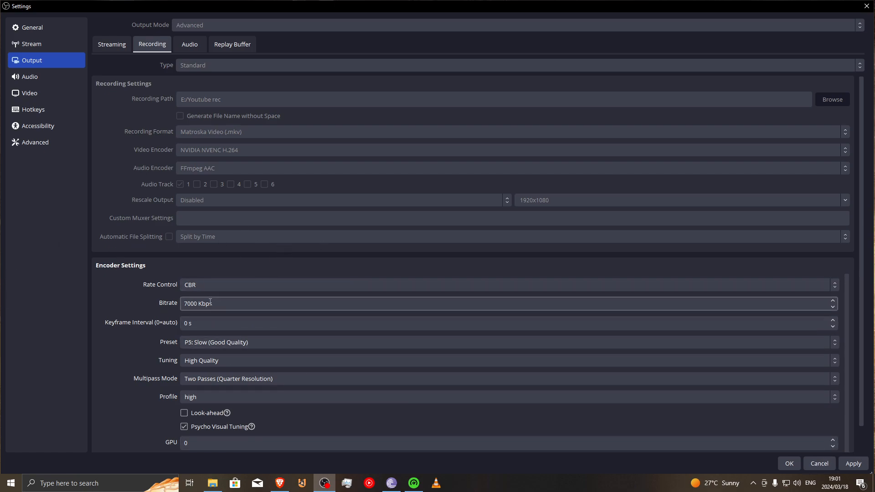
click(819, 464)
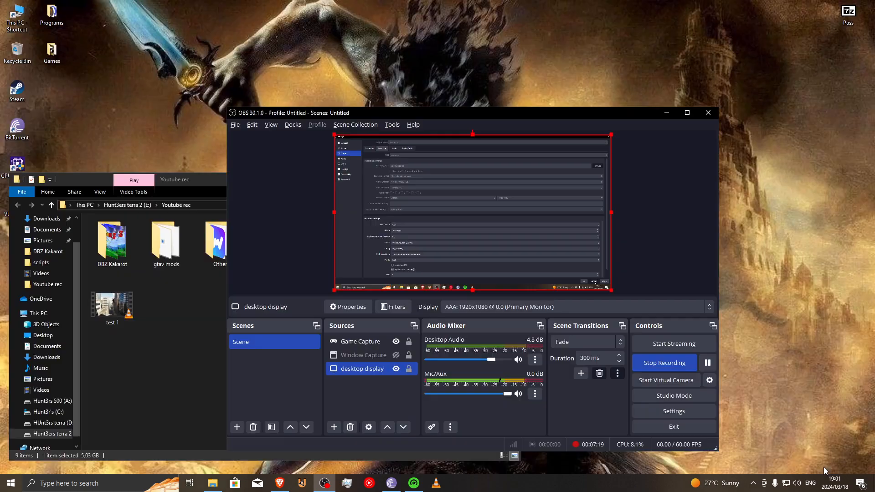
Reopen the settings, move the window clear of the controls, and set the streaming output bitrate to 7000 Kbps
click(236, 126)
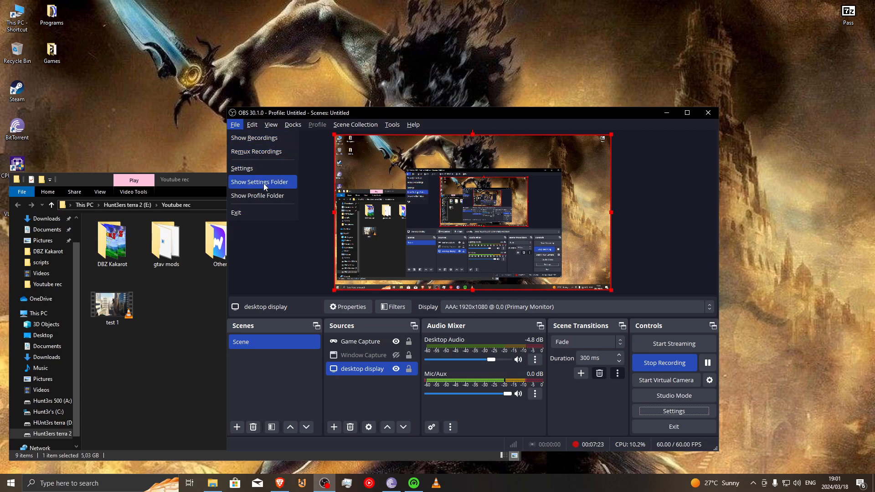
click(262, 171)
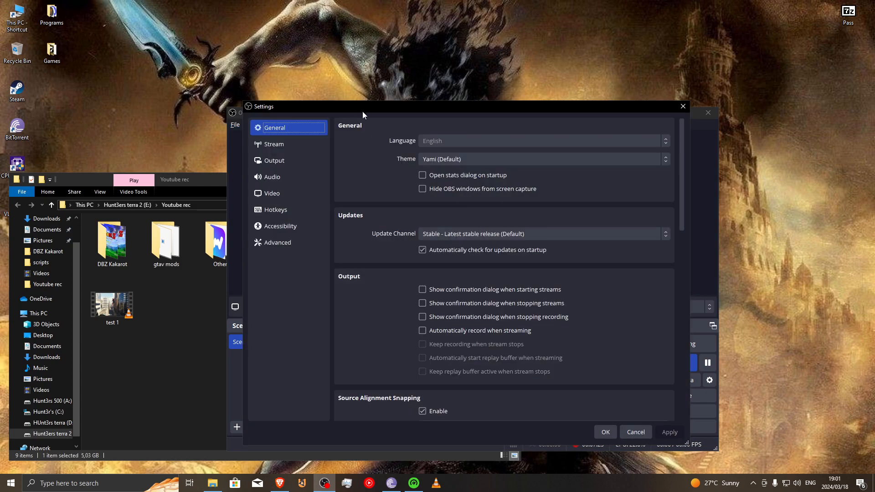
drag(362, 111, 194, 8)
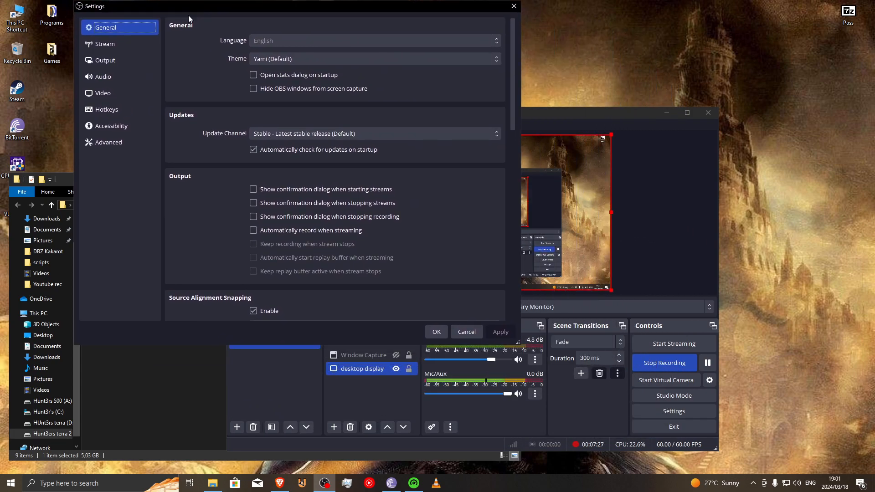
click(108, 92)
click(117, 61)
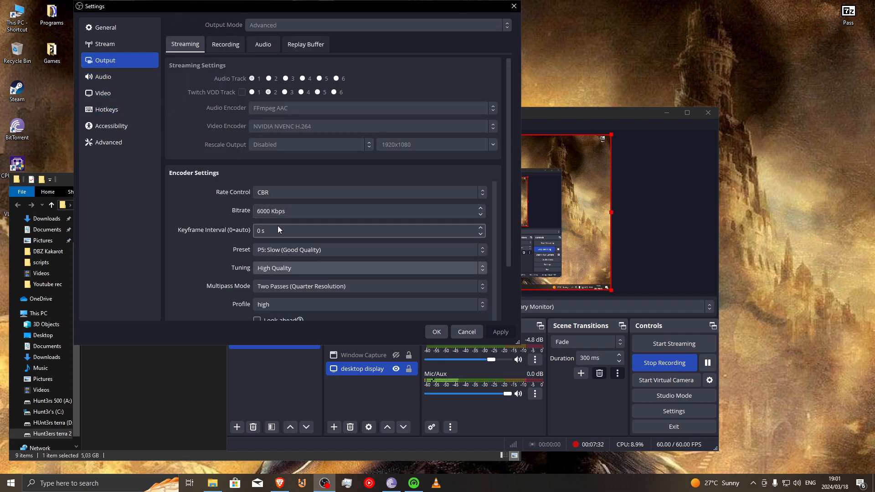
drag(271, 212, 258, 215)
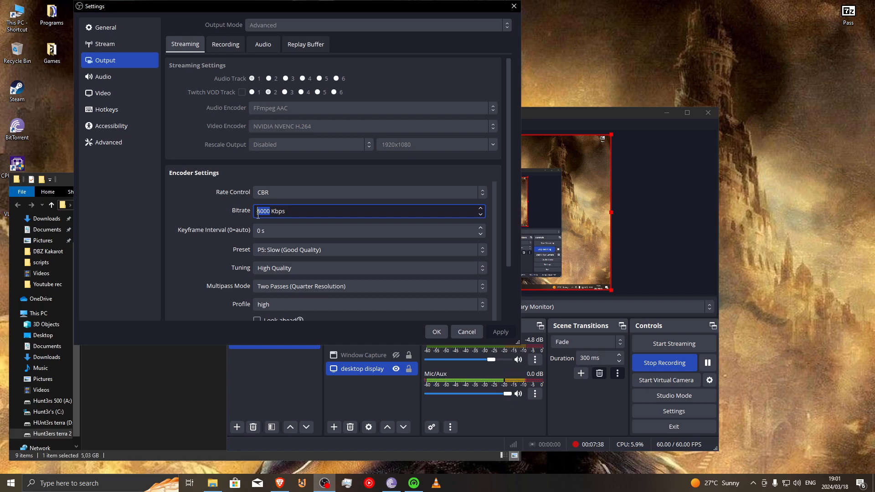
text(70000)
key(BackSpace)
click(165, 239)
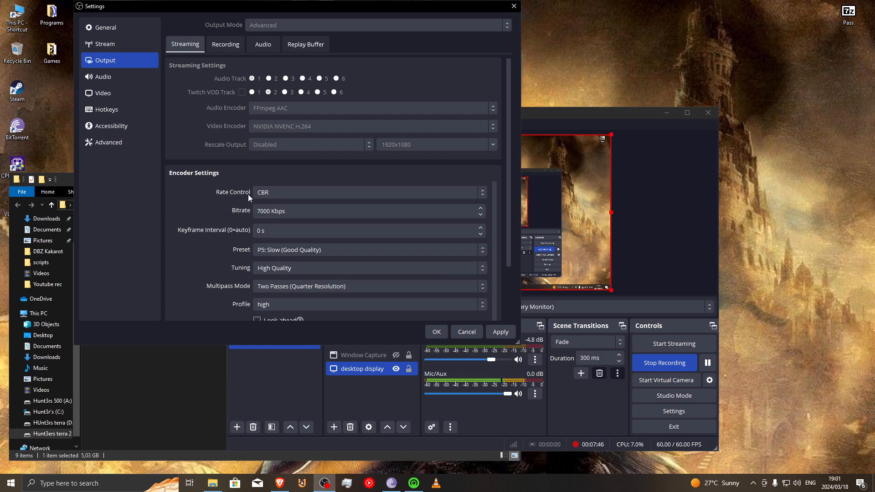
Compare the rate control and bitrate of the streaming output with those of the recording output
mouse_move(270, 209)
mouse_down()
mouse_move(257, 211)
mouse_move(270, 214)
mouse_up()
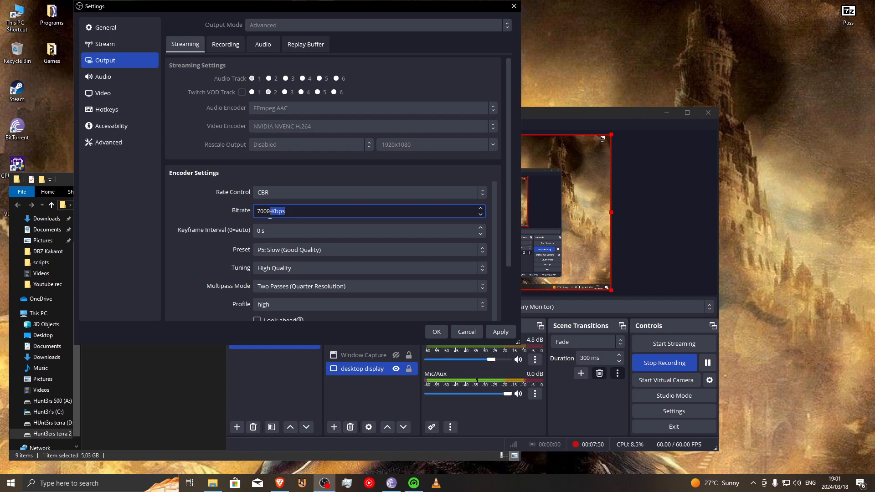
click(304, 213)
drag(272, 209, 249, 209)
click(222, 47)
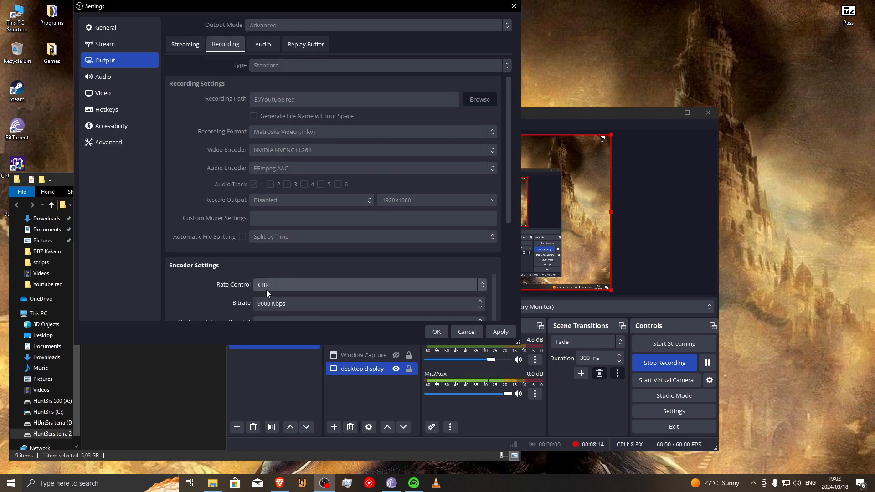
scroll(266, 289, down, 1)
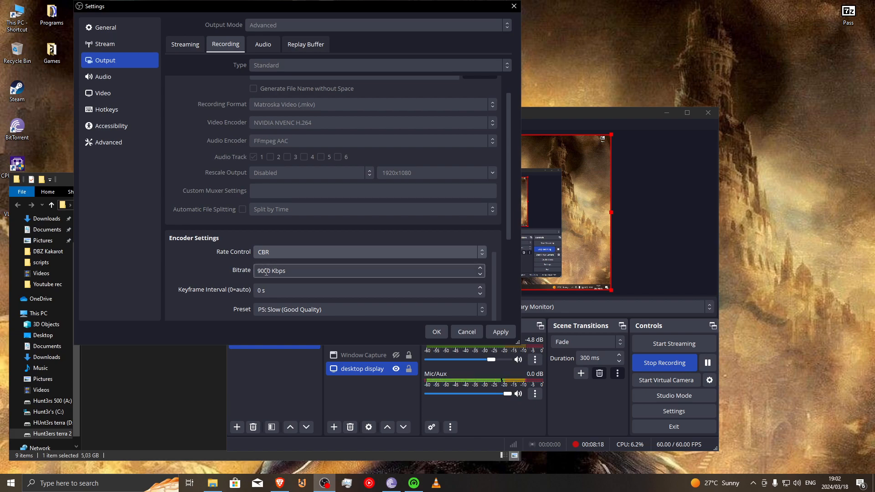
click(185, 44)
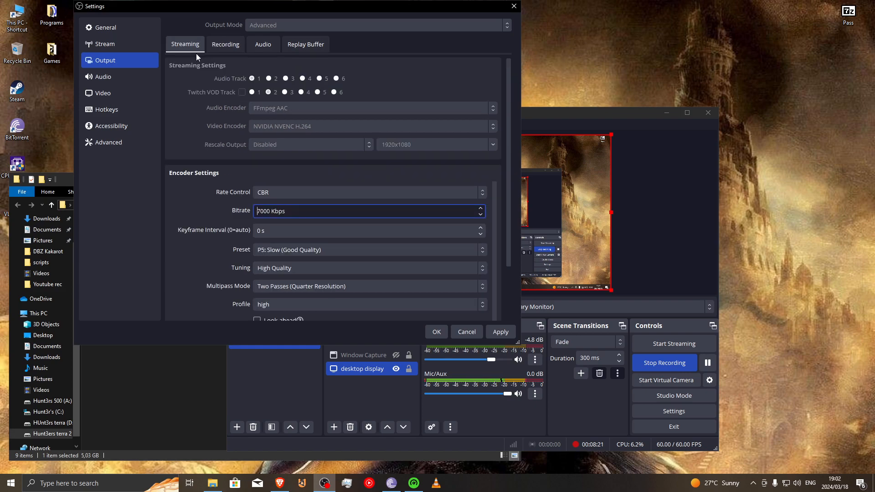
click(295, 191)
click(290, 192)
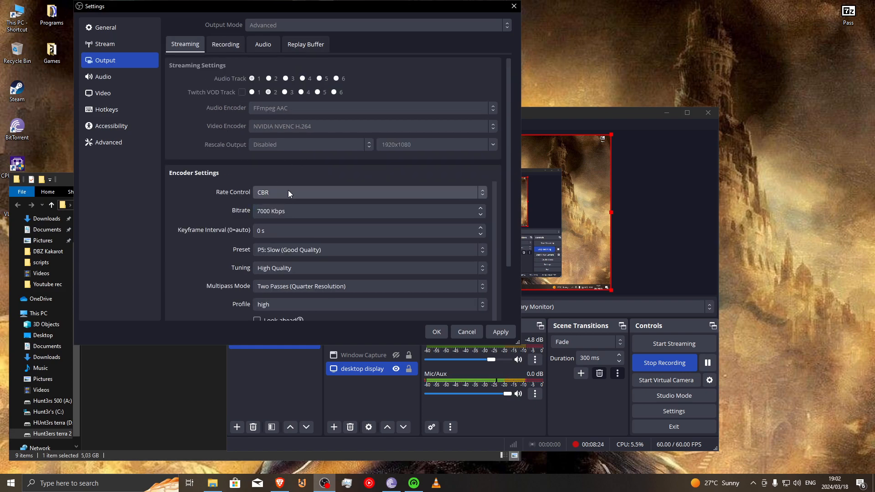
double_click(269, 211)
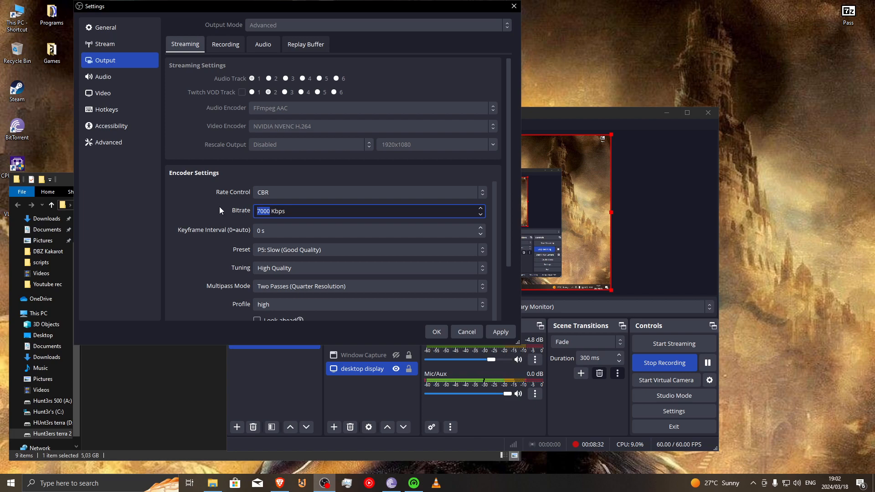
click(204, 211)
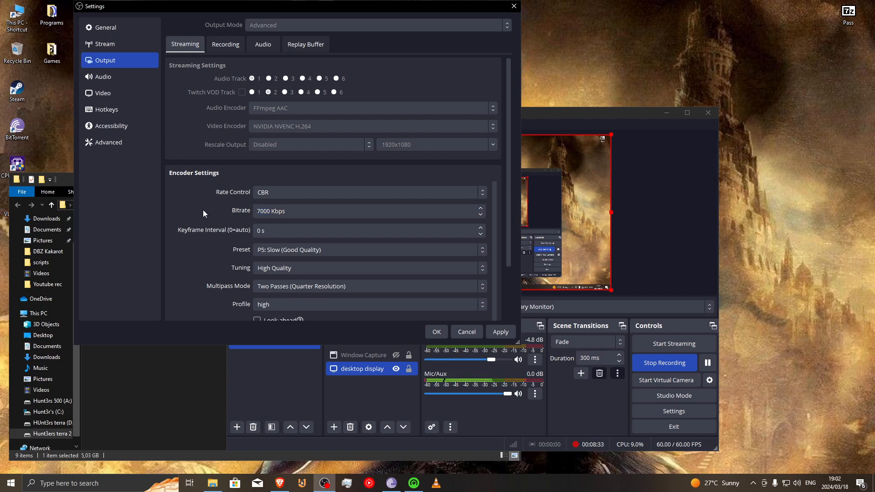
Choose the P5: Slow (Good Quality) preset for the streaming encoder and view its tuning options
click(259, 231)
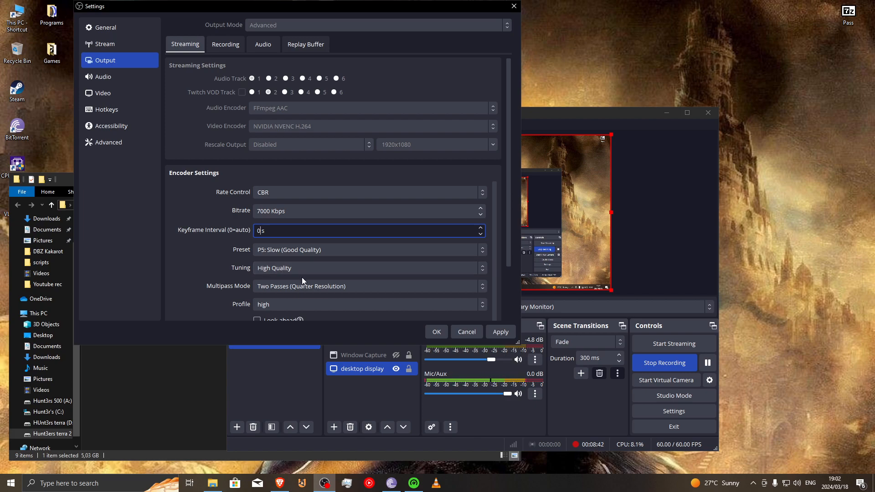
click(292, 251)
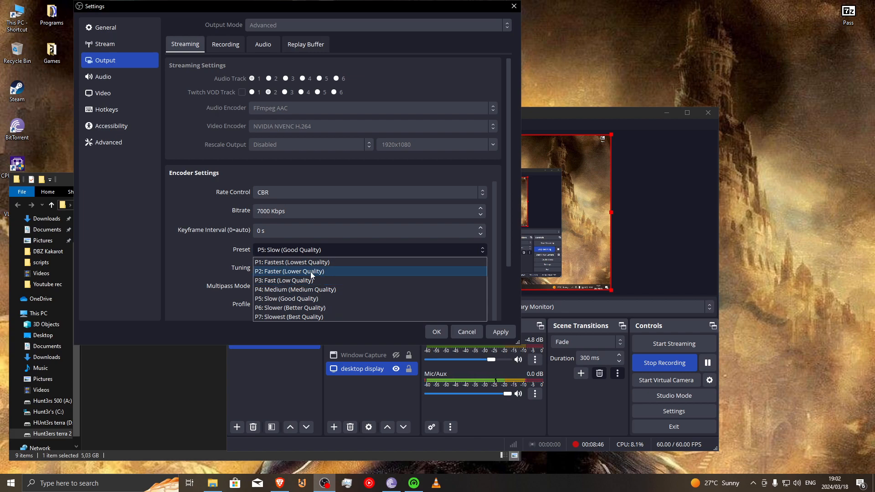
click(304, 297)
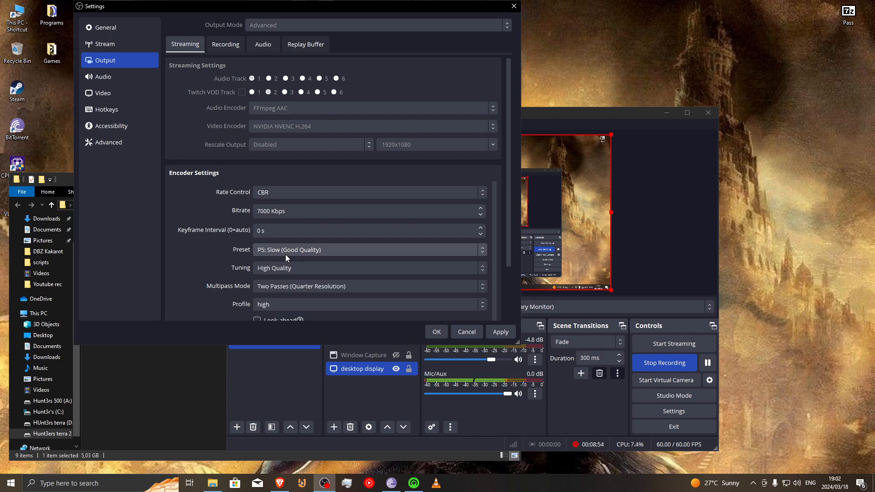
scroll(302, 258, down, 1)
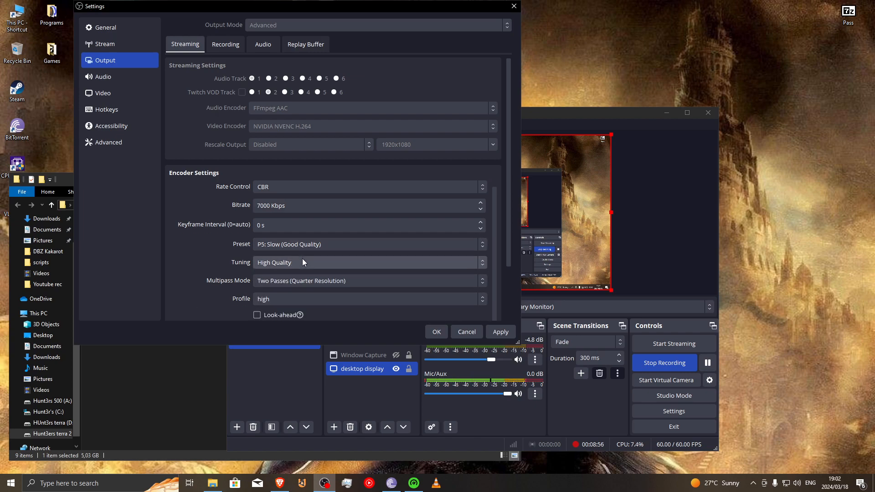
click(273, 263)
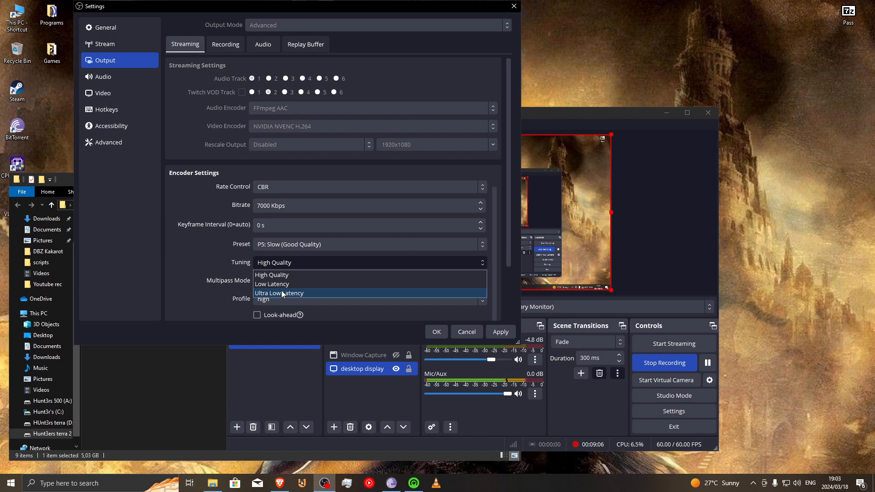
Review the recording encoder's settings and profile options, and choose High Quality as its tuning
click(219, 44)
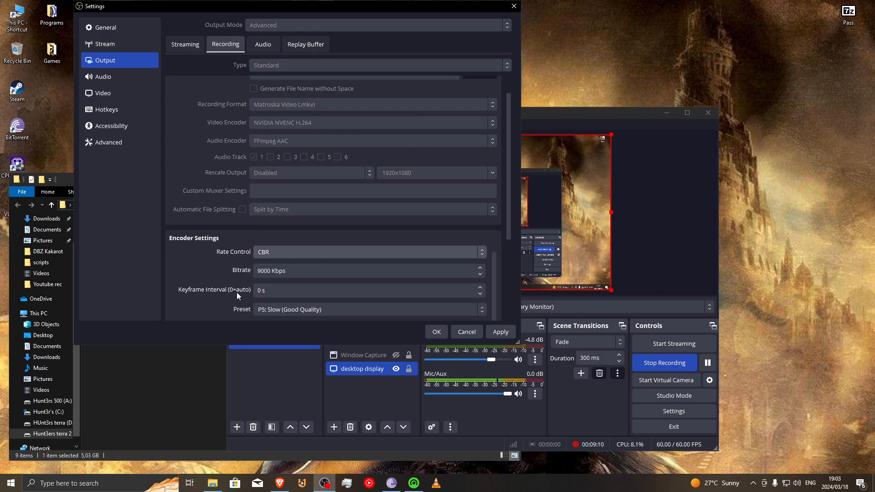
scroll(237, 291, down, 5)
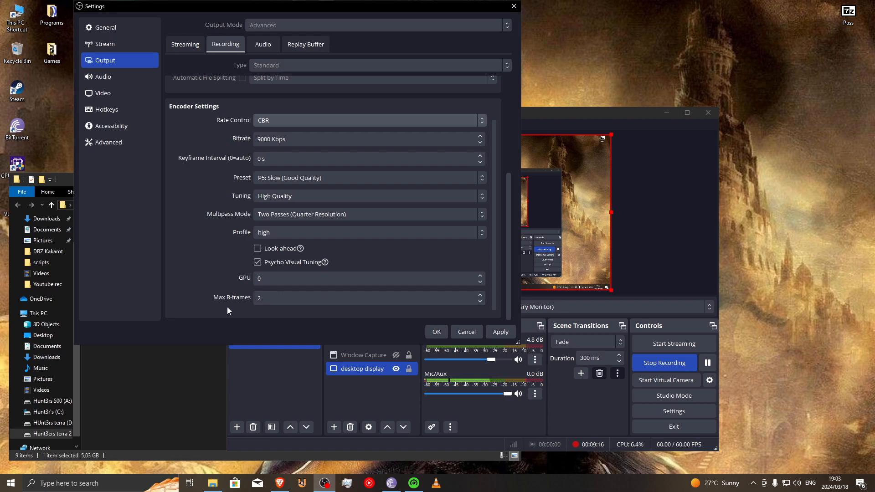
scroll(223, 265, up, 2)
scroll(222, 265, up, 2)
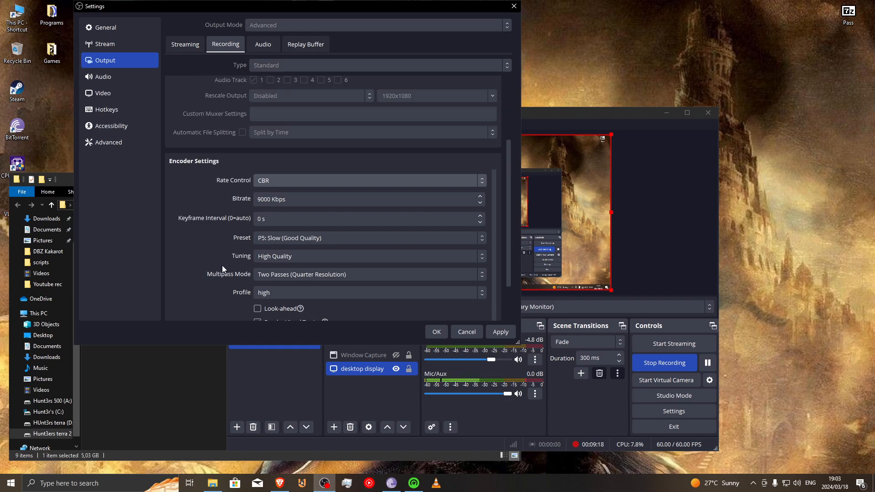
click(286, 293)
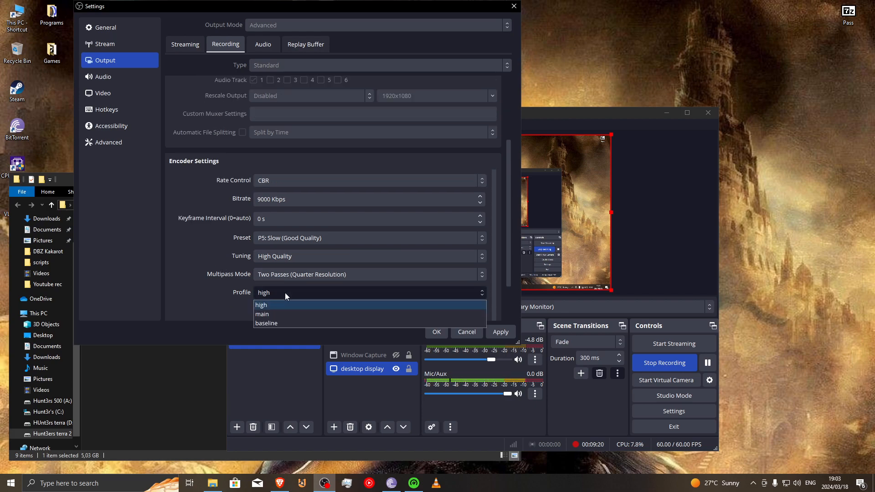
click(286, 293)
click(285, 255)
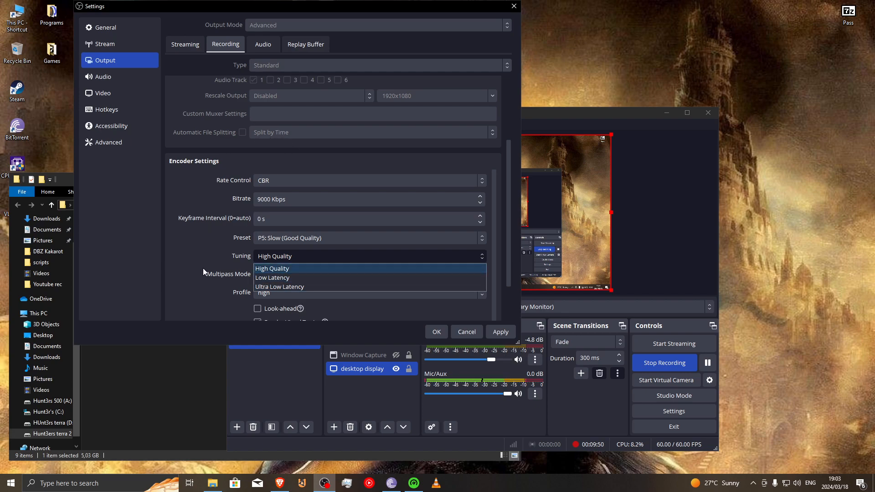
click(348, 269)
scroll(236, 261, up, 4)
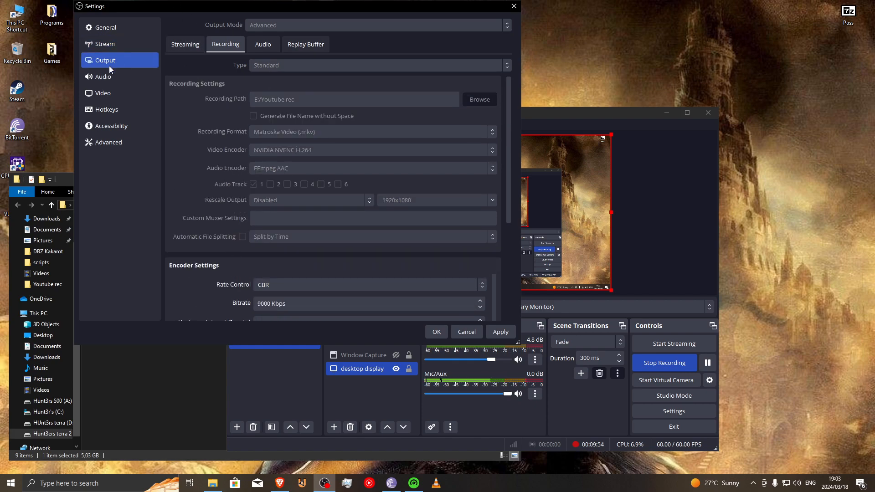
Choose Above Normal as the process priority in the advanced settings
click(110, 144)
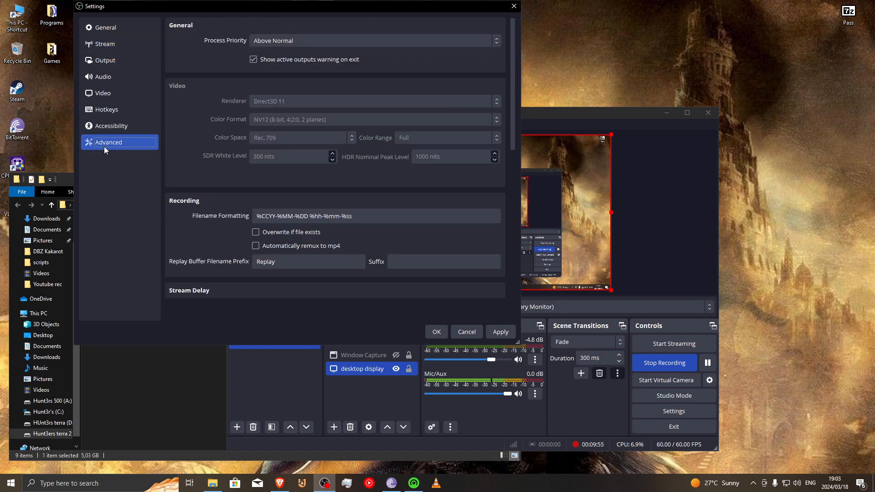
click(289, 44)
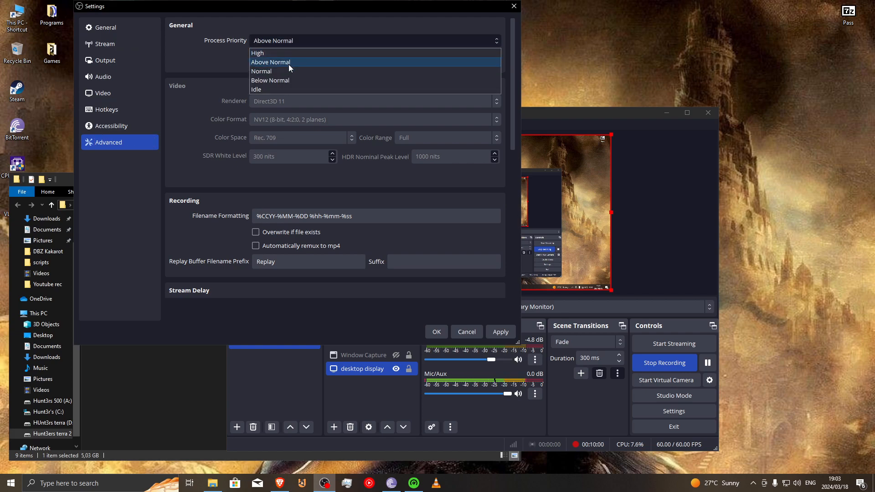
click(288, 64)
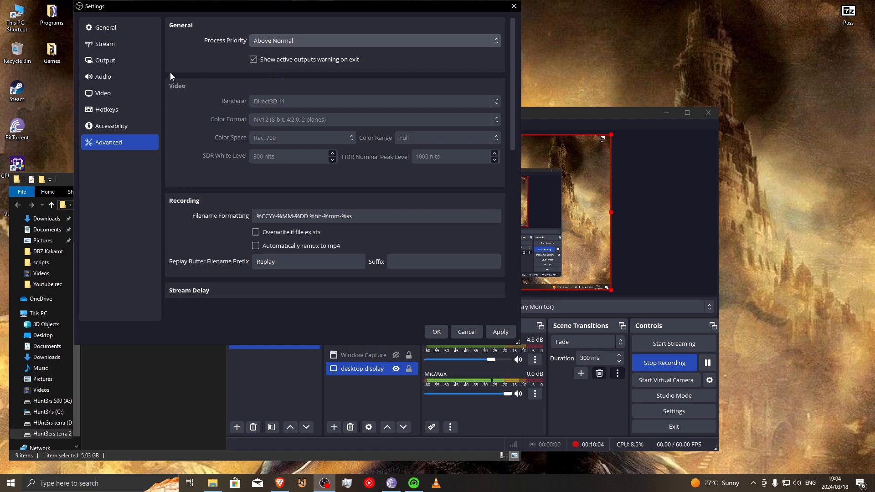
Examine the video resolution and frame rate settings, and review the recording output and encoder settings
click(114, 93)
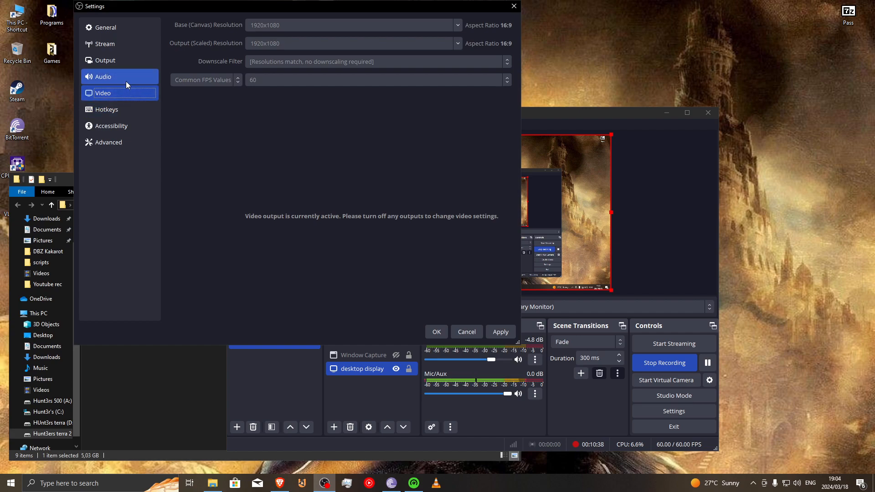
click(105, 61)
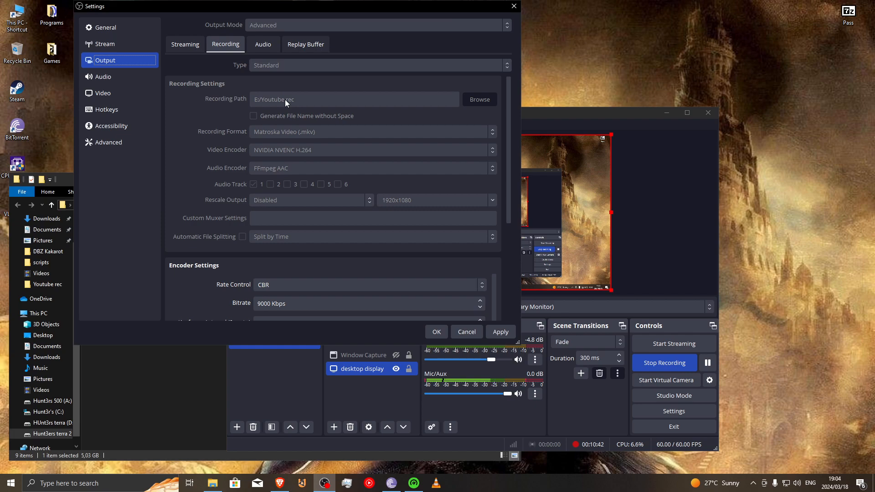
scroll(314, 135, down, 2)
scroll(313, 136, up, 2)
scroll(278, 260, down, 1)
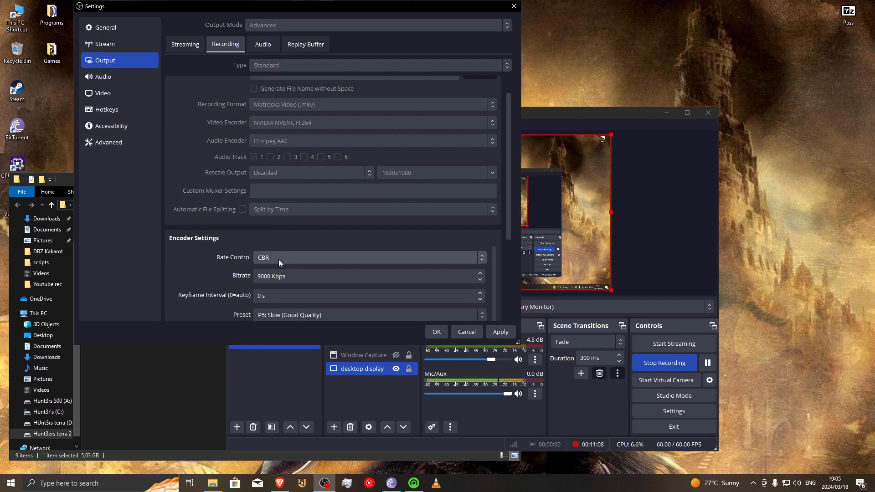
scroll(228, 273, down, 2)
scroll(229, 274, up, 3)
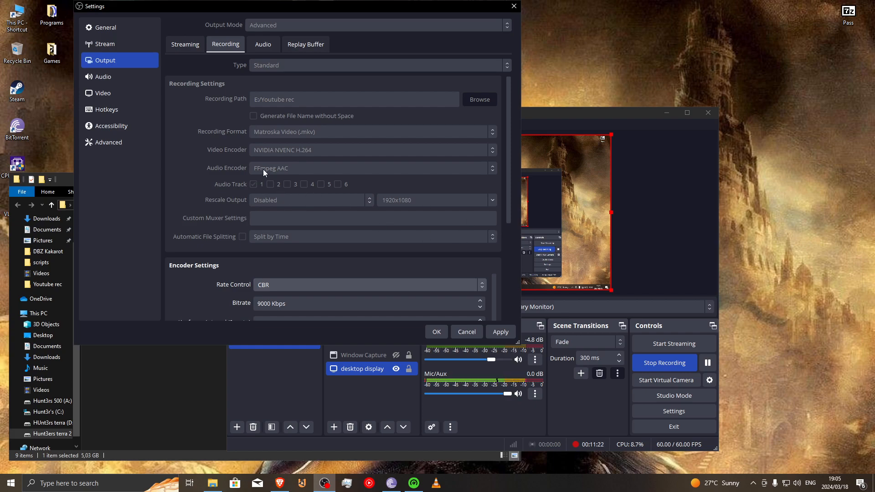
scroll(182, 202, down, 3)
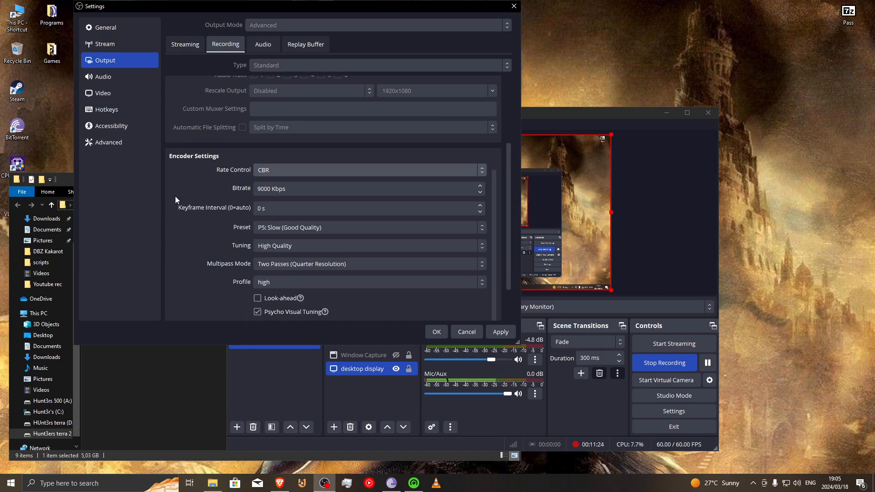
scroll(175, 200, up, 3)
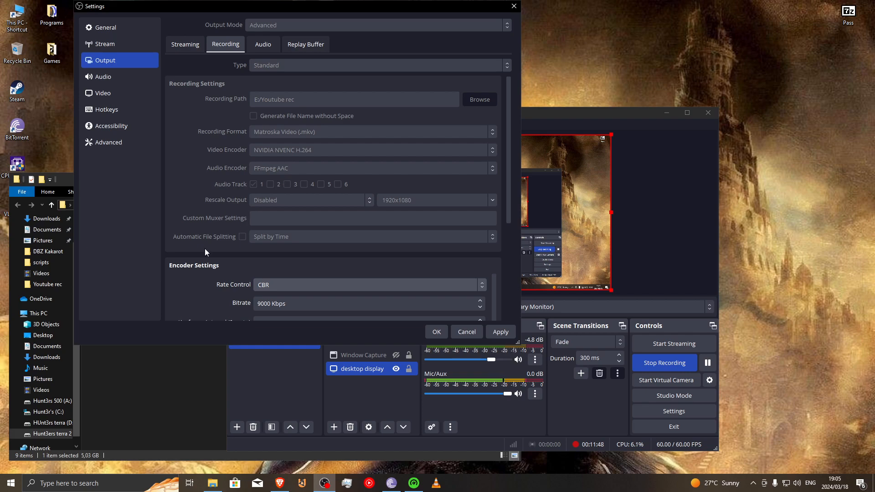
Make the settings window taller to show more of the recording encoder settings, and apply the settings
drag(214, 346, 209, 465)
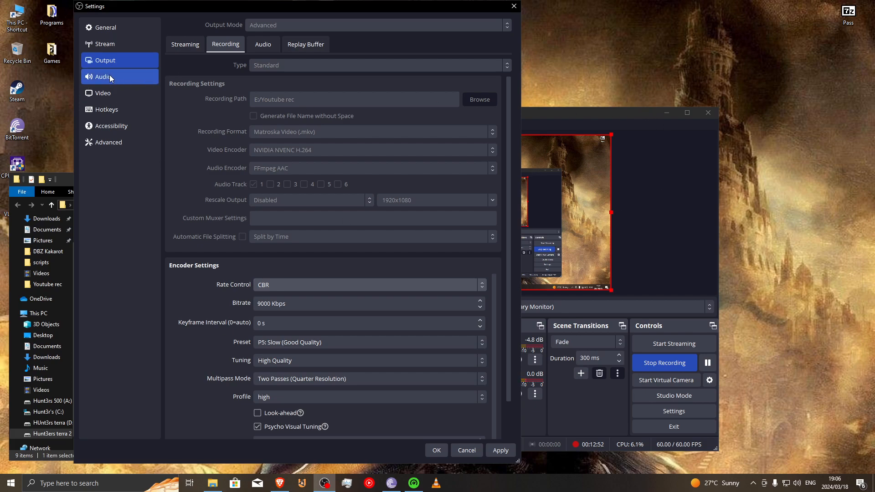
click(604, 114)
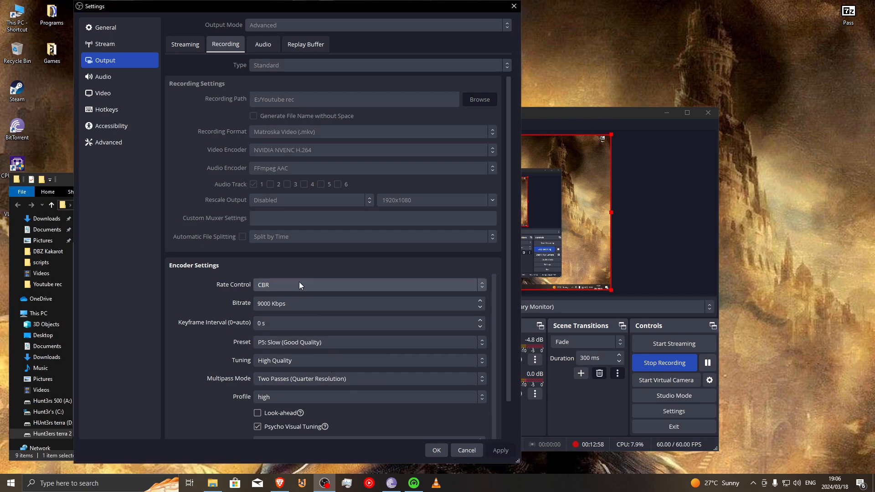
scroll(322, 182, down, 1)
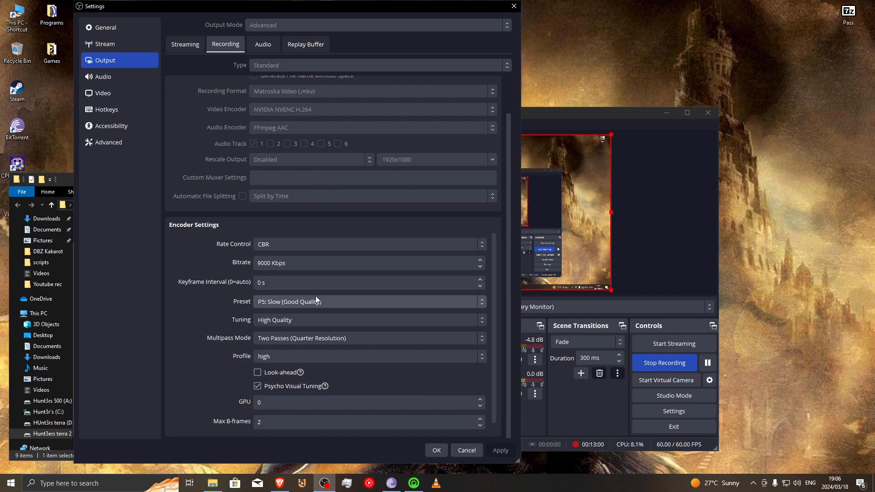
scroll(259, 281, up, 1)
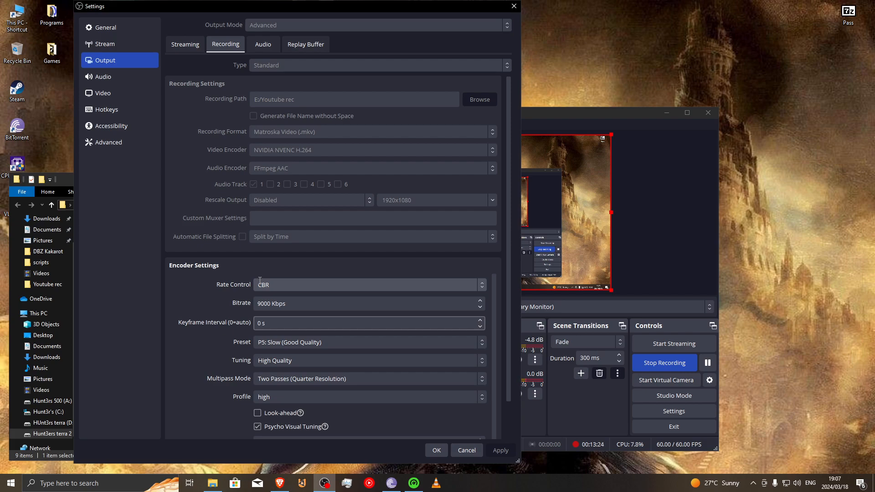
Look through the audio device, meter and push-to-talk settings, and close the settings window
click(91, 79)
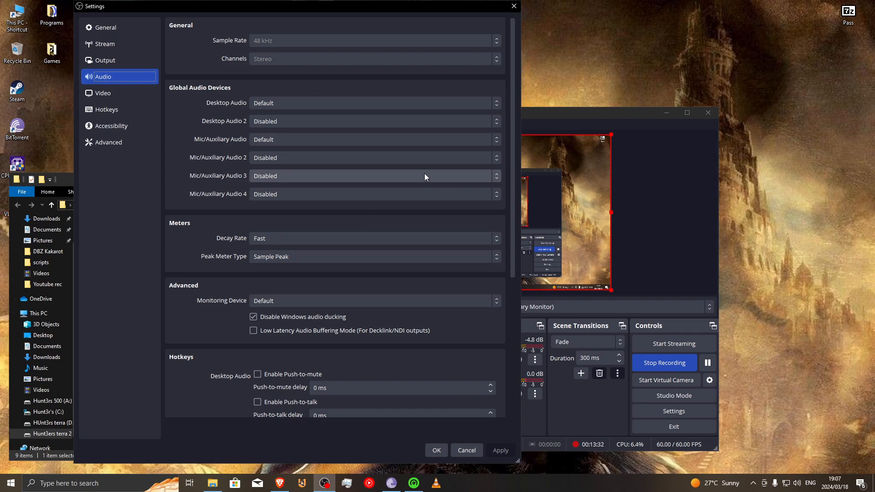
scroll(281, 324, down, 2)
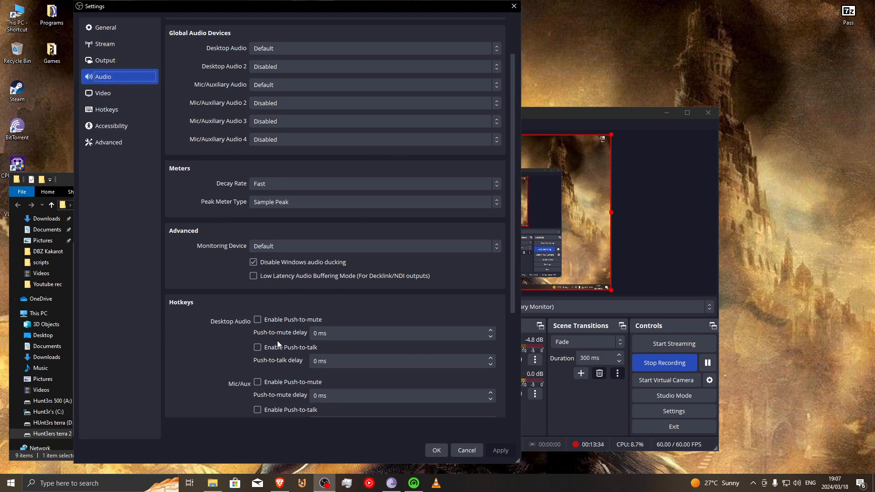
scroll(278, 339, down, 4)
scroll(287, 335, up, 6)
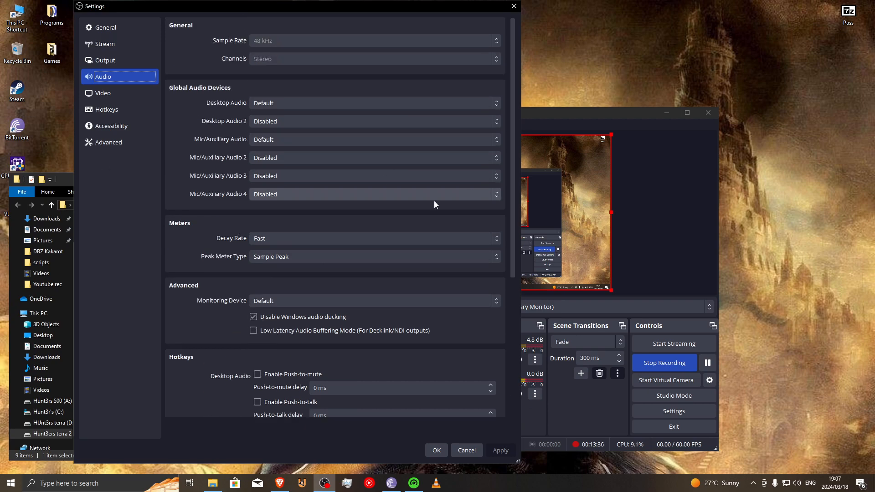
click(514, 6)
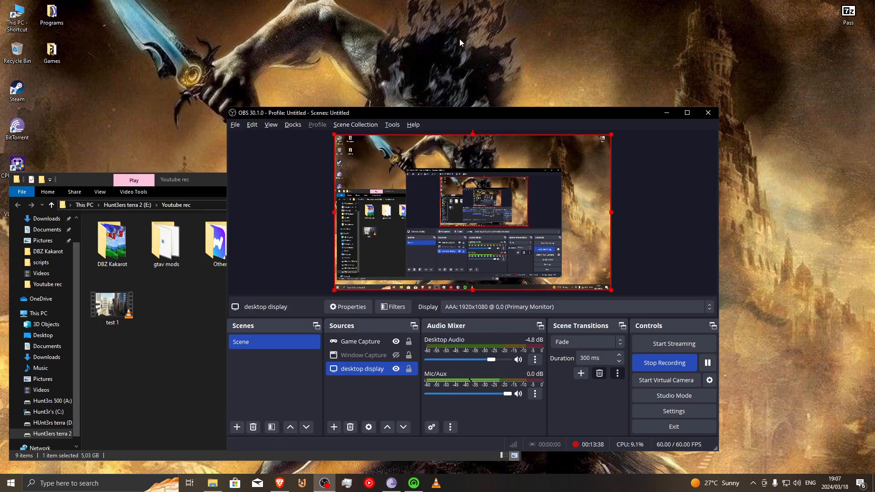
Open the Mic/Aux audio filters and delete the VST 2.x Plug-in filter
click(535, 393)
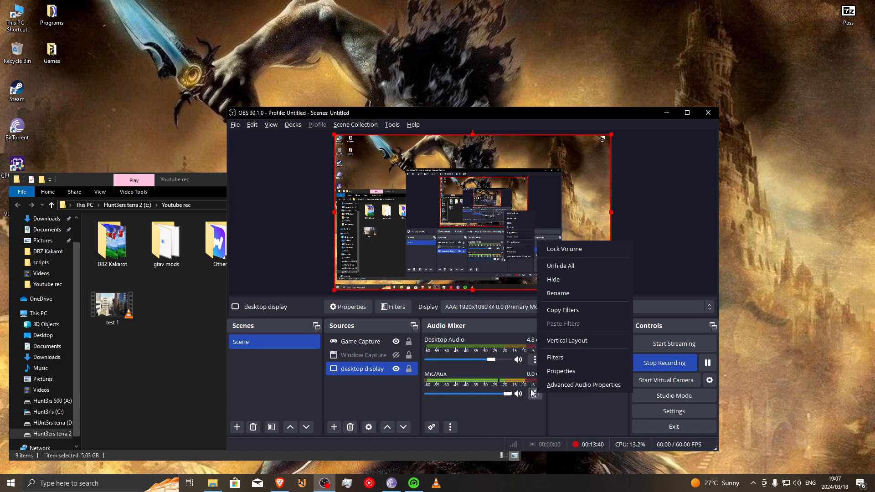
click(575, 358)
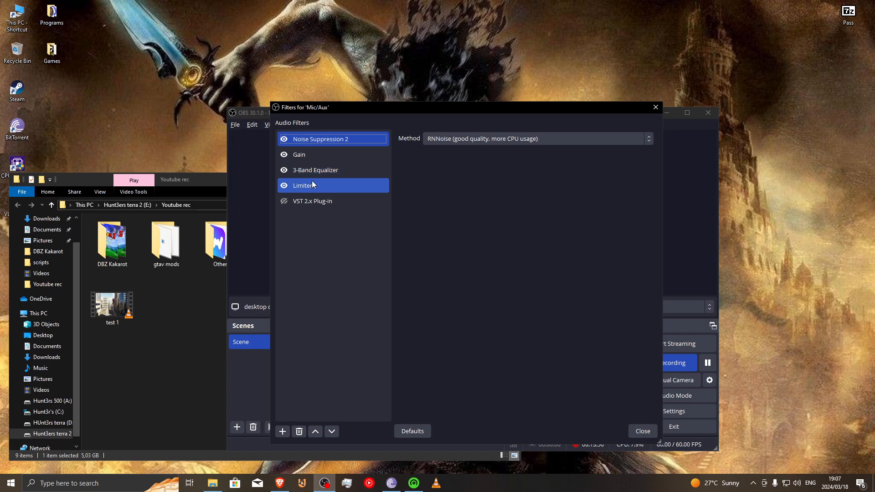
click(306, 201)
key(Delete)
key(Return)
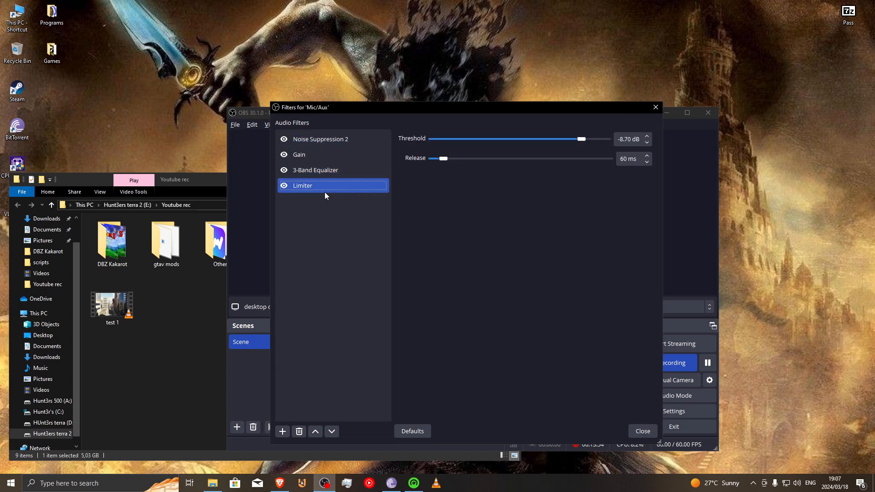
Set the Mic/Aux Limiter threshold to -7.70 dB, close the filters window, and keep the microphone volume at its maximum
drag(455, 108, 248, 110)
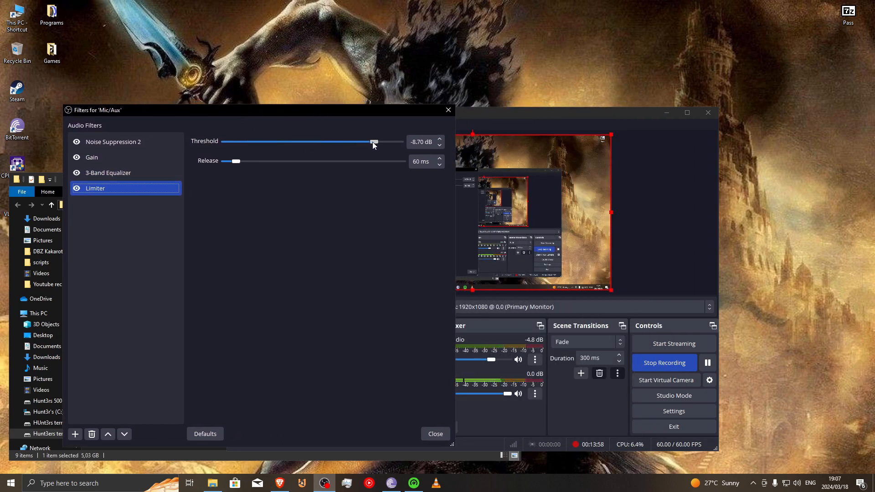
mouse_move(372, 141)
mouse_down()
mouse_move(304, 146)
mouse_move(370, 151)
mouse_up()
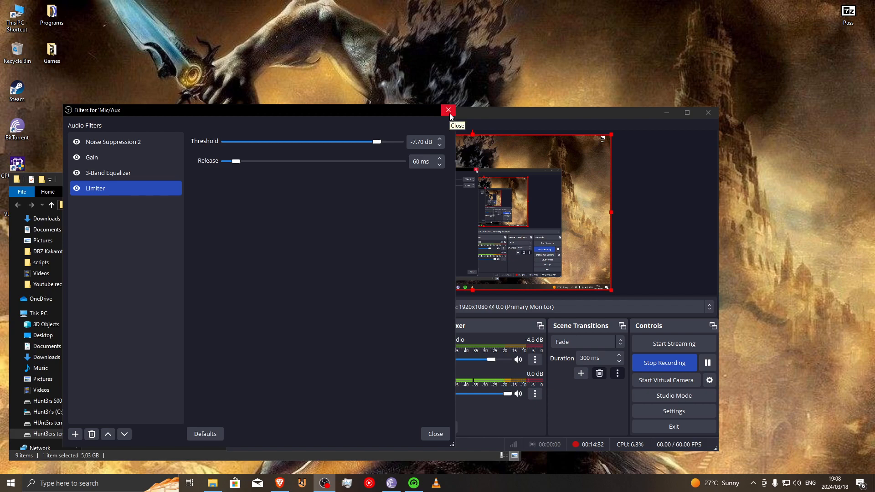
click(435, 434)
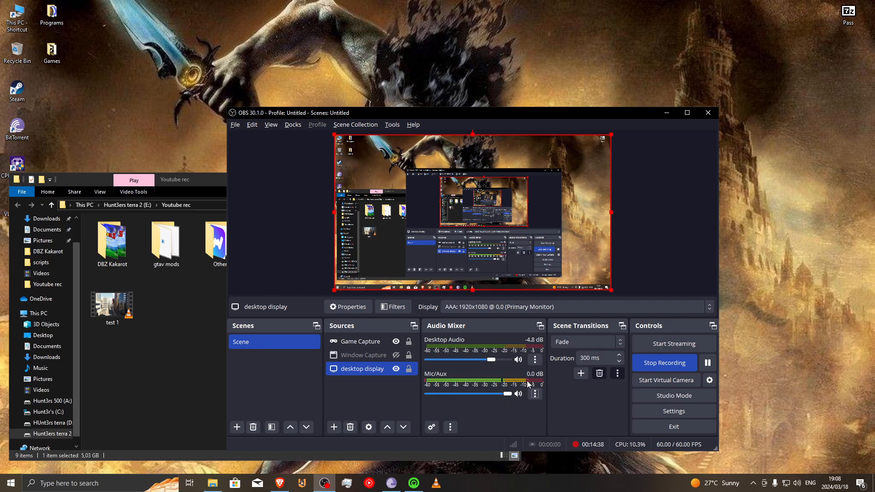
drag(508, 394, 537, 401)
Bring the Youtube rec folder forward and check the file size in the properties of the test 1 video
click(151, 323)
click(152, 319)
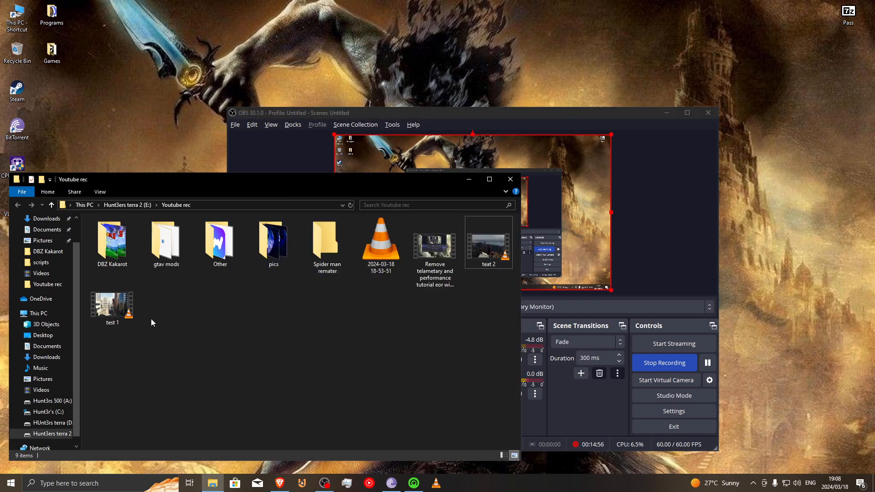
right_click(110, 313)
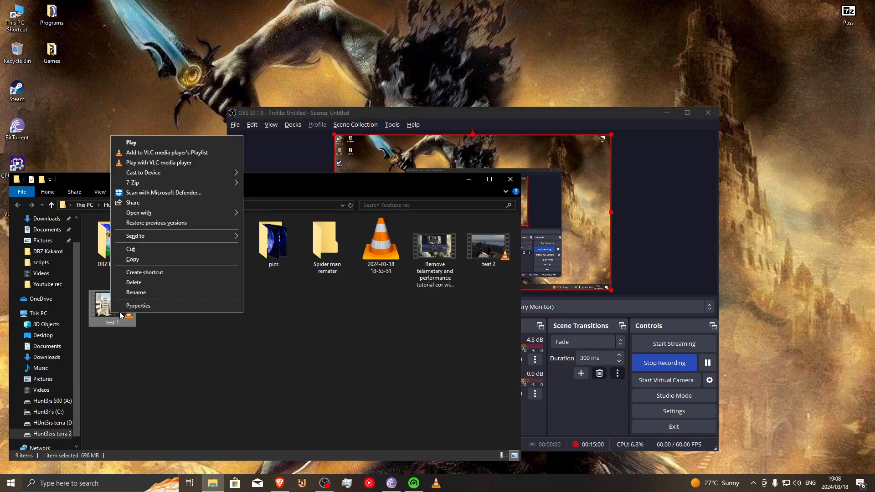
click(487, 248)
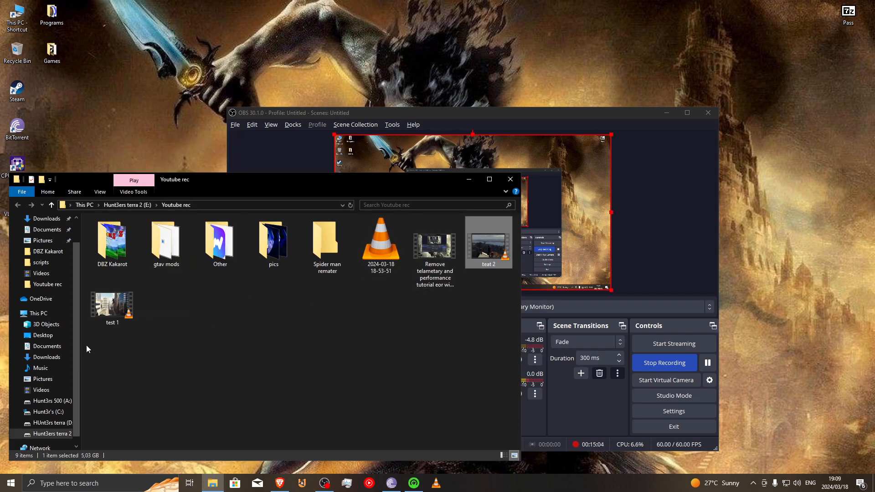
right_click(111, 313)
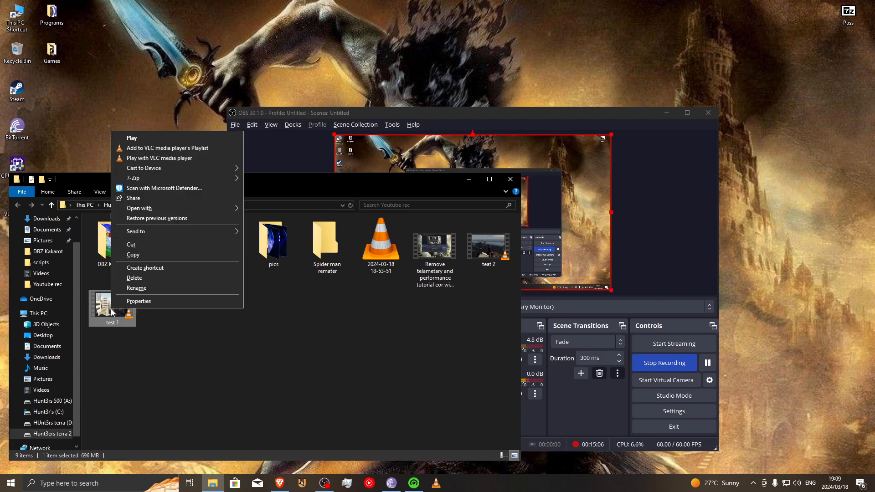
click(138, 301)
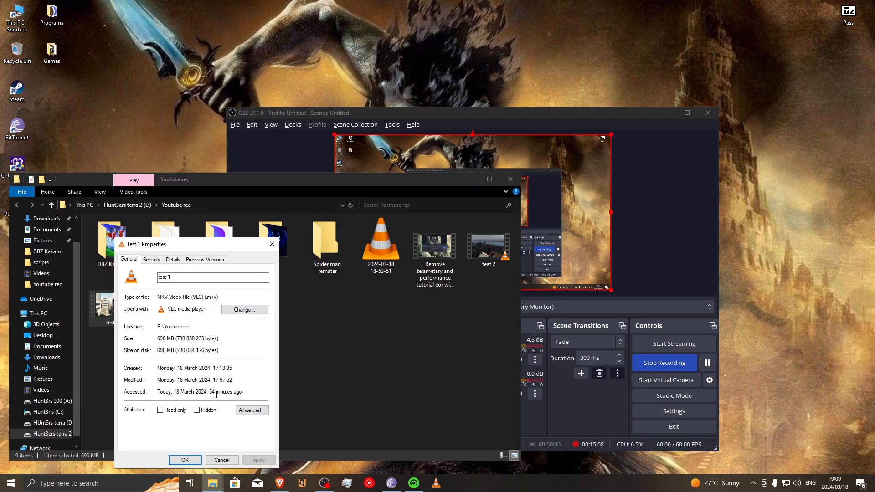
double_click(161, 338)
Open the teat 2 video's properties and place the window beside the test 1 properties
click(481, 255)
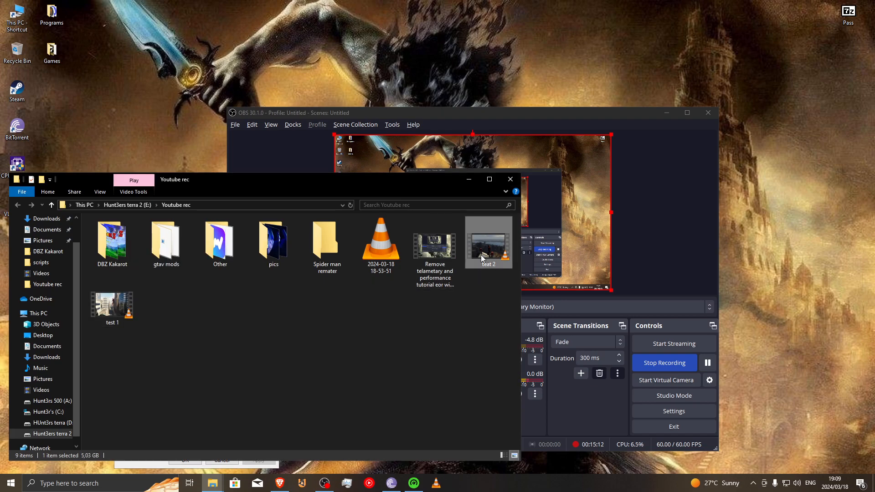
right_click(481, 255)
click(529, 425)
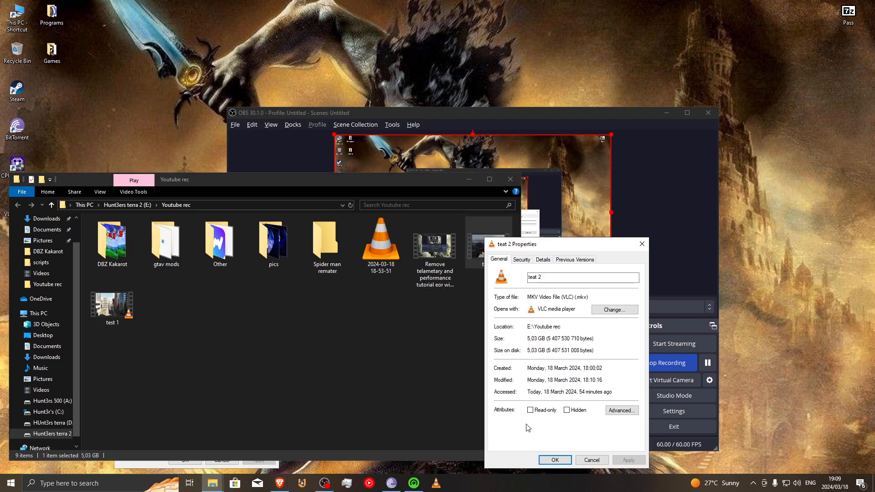
drag(421, 184, 416, 280)
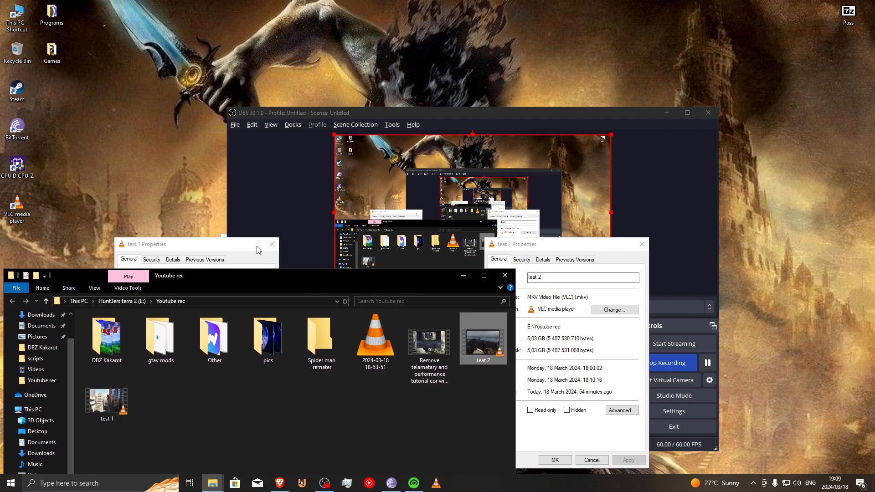
click(254, 248)
click(572, 251)
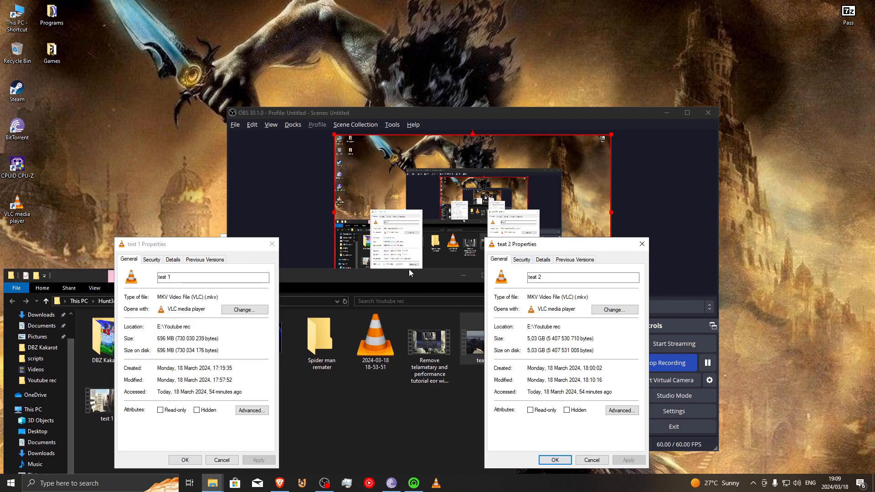
drag(514, 253, 310, 250)
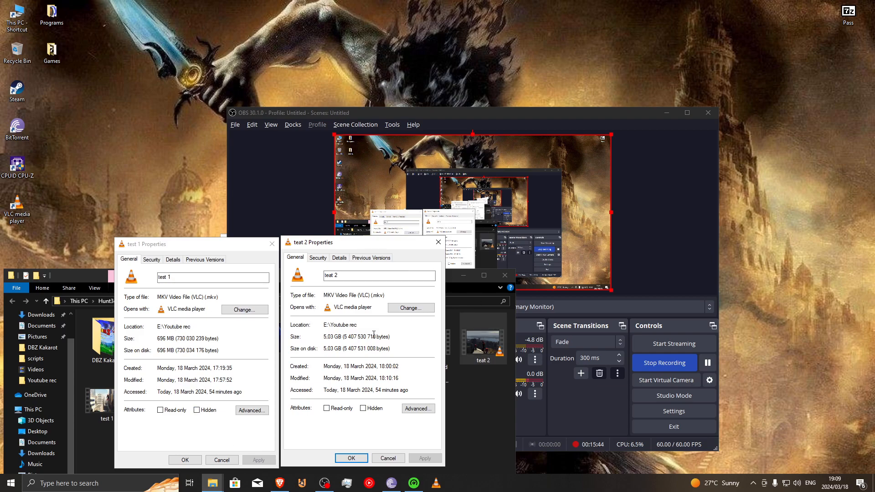
Compare the file sizes of test 1 and teat 2, and close both properties windows
double_click(161, 339)
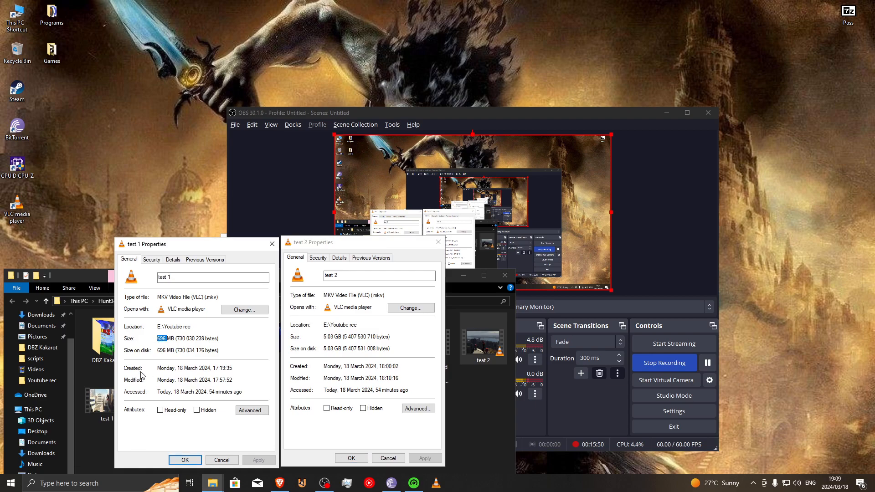
drag(167, 339, 163, 340)
click(160, 339)
drag(176, 338, 199, 340)
click(346, 340)
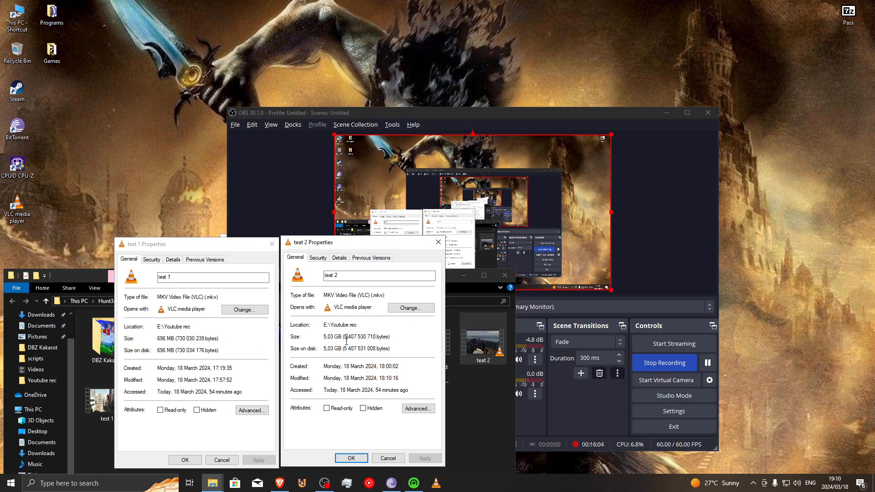
mouse_move(347, 340)
mouse_down()
mouse_move(319, 339)
mouse_move(332, 345)
mouse_up()
click(148, 247)
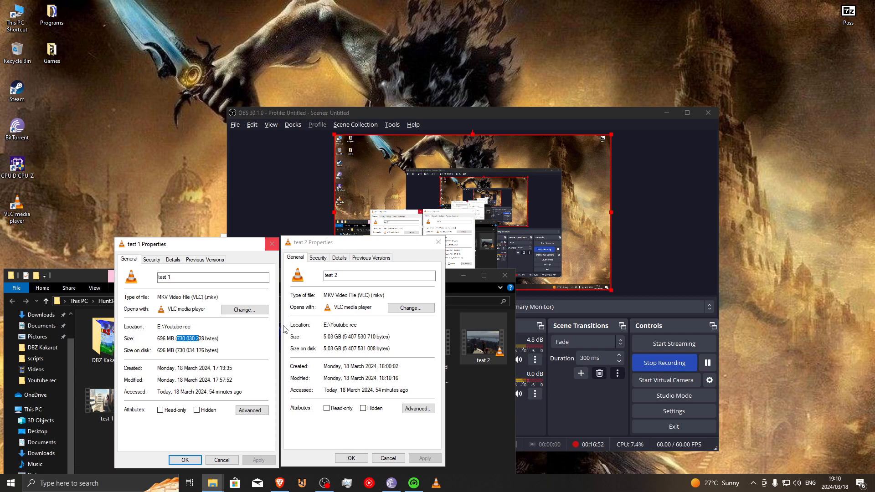
click(242, 342)
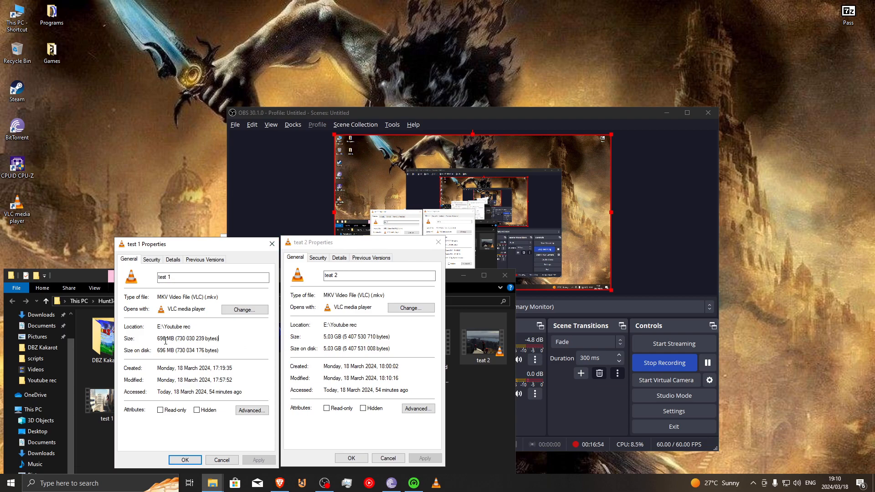
drag(168, 341, 153, 341)
click(438, 242)
click(272, 244)
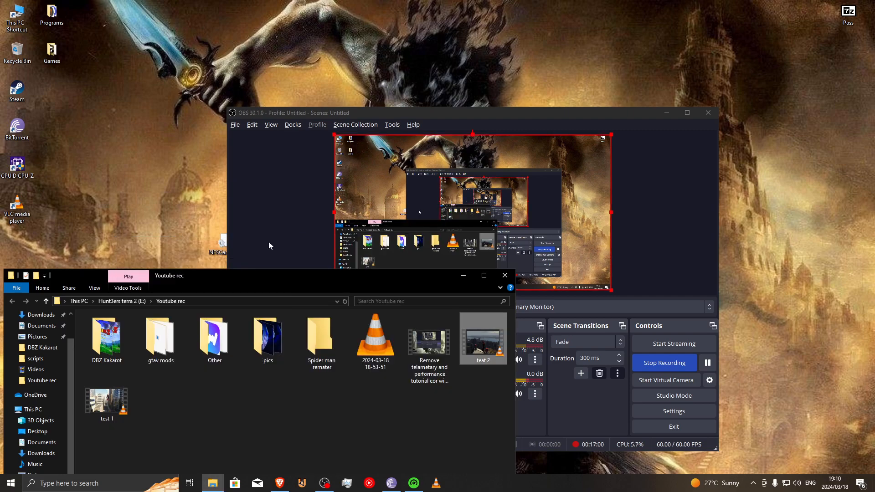
Play test 1 and then teat 2 in VLC, and dock the player to the right half of the screen
double_click(114, 400)
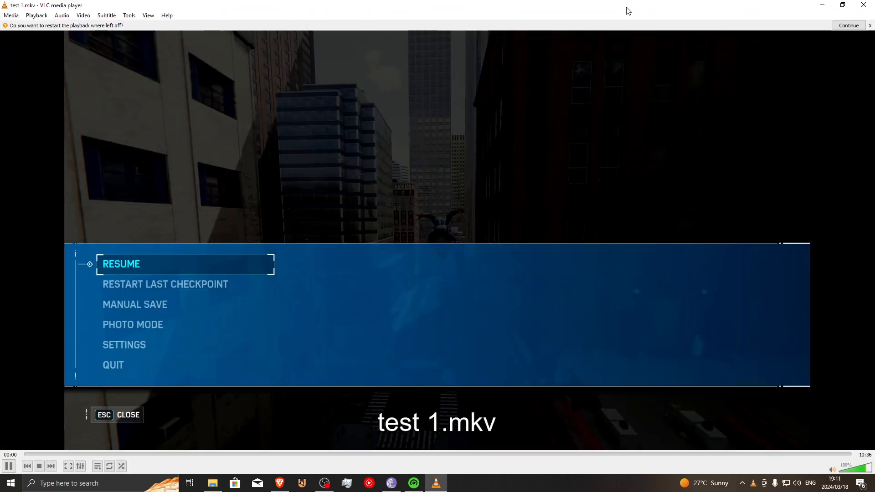
drag(626, 10, 2, 53)
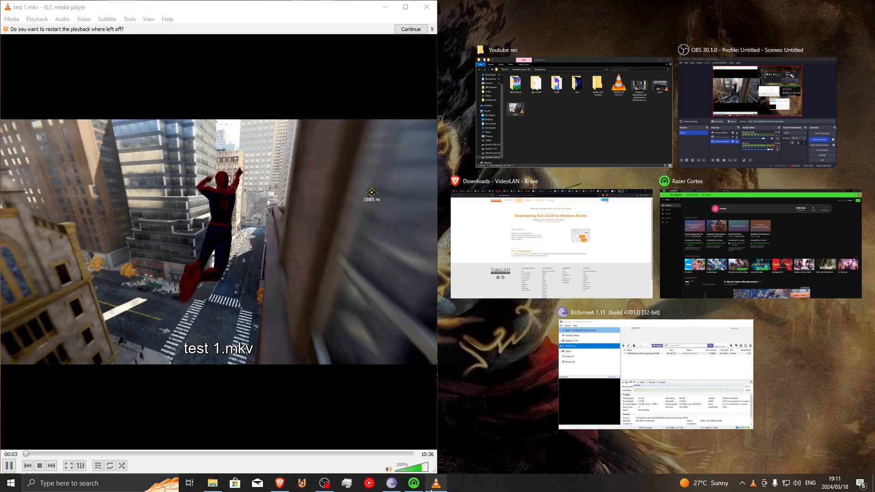
click(212, 484)
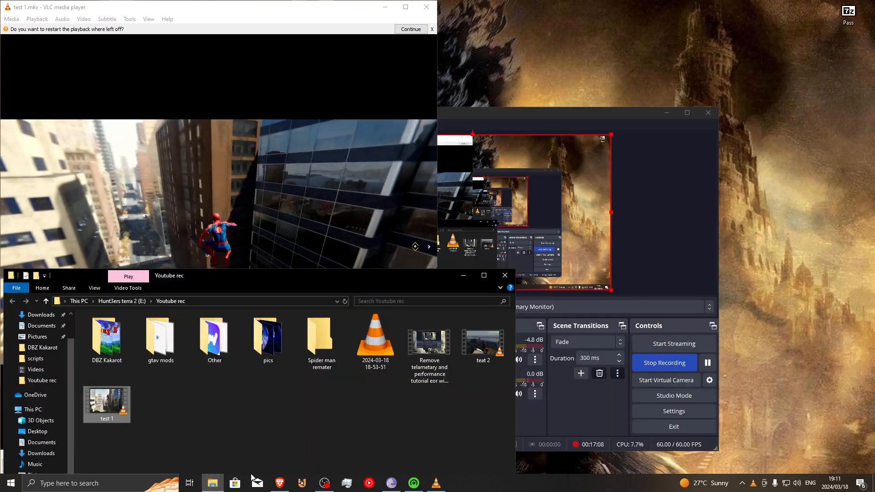
double_click(489, 338)
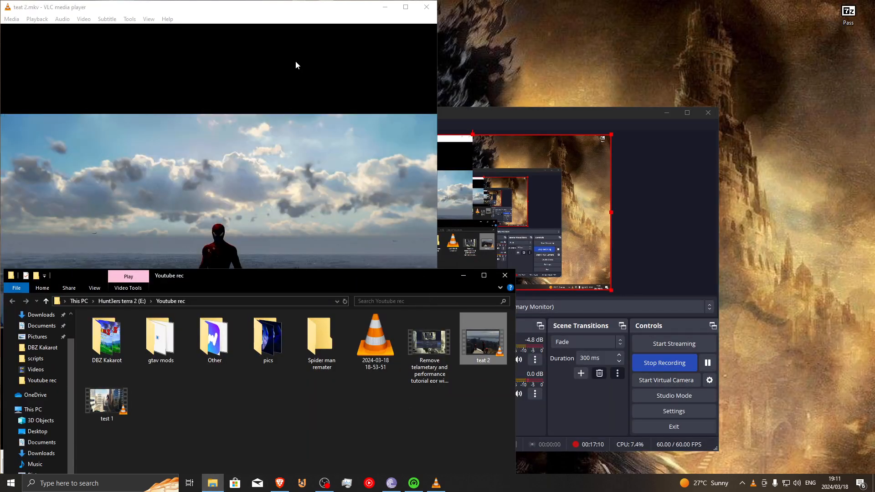
drag(264, 7, 0, 137)
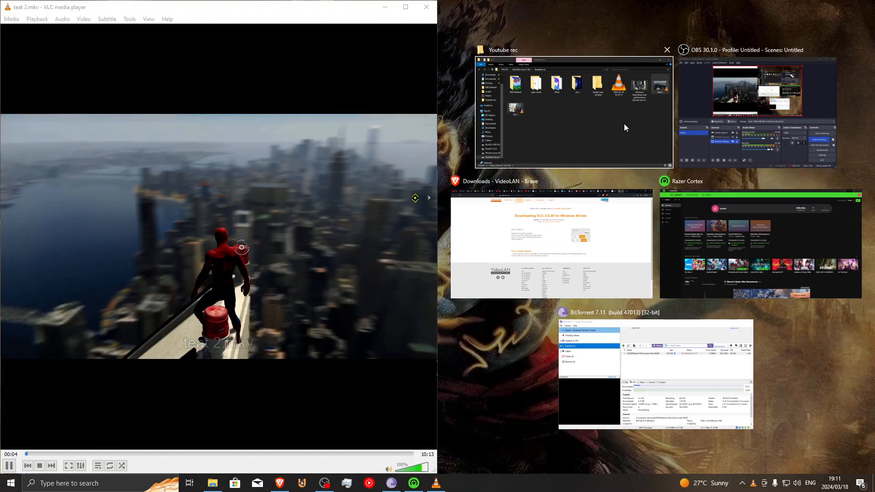
drag(312, 12, 874, 137)
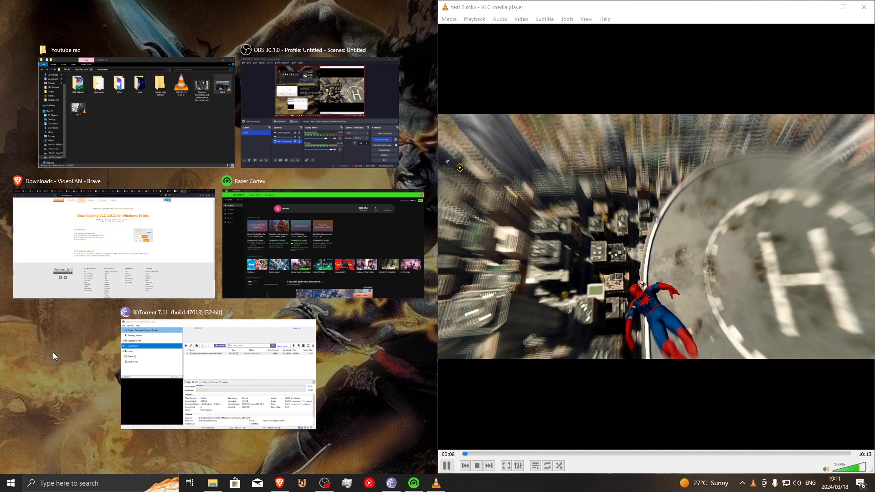
Open a second, empty VLC window from the desktop and dock it to the left half of the screen
click(54, 353)
double_click(18, 208)
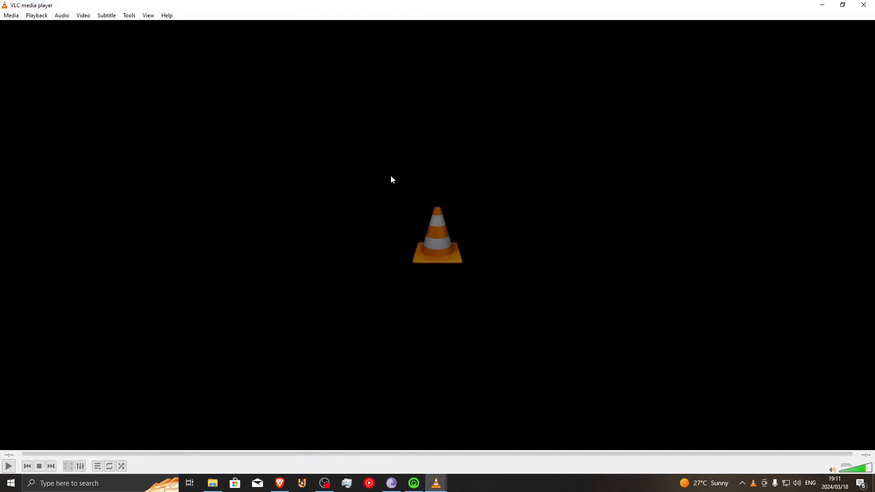
drag(664, 2, 2, 37)
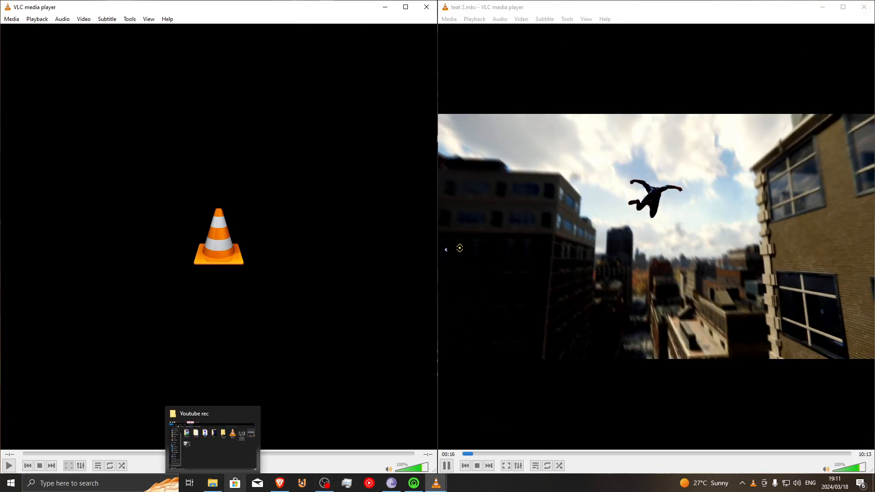
Load test 1 from the Youtube rec folder into the empty VLC window, closing the Microsoft Store opened by mistake
click(227, 488)
click(219, 485)
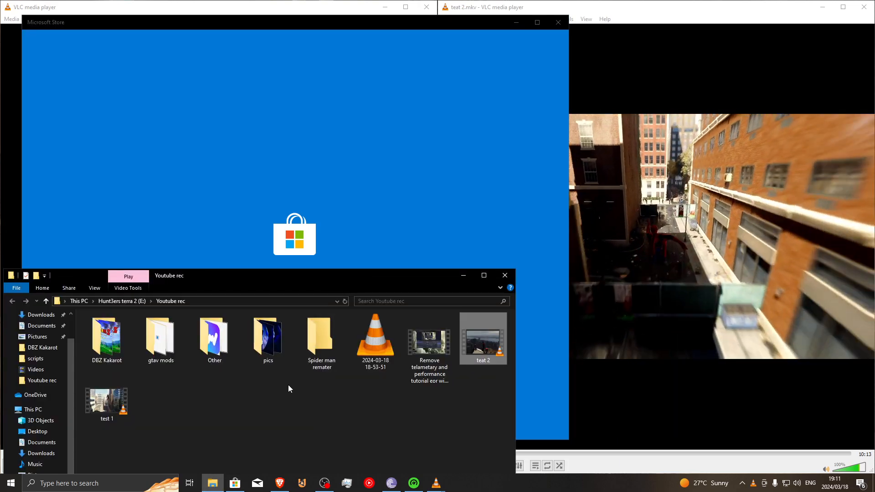
click(559, 23)
drag(106, 401, 134, 178)
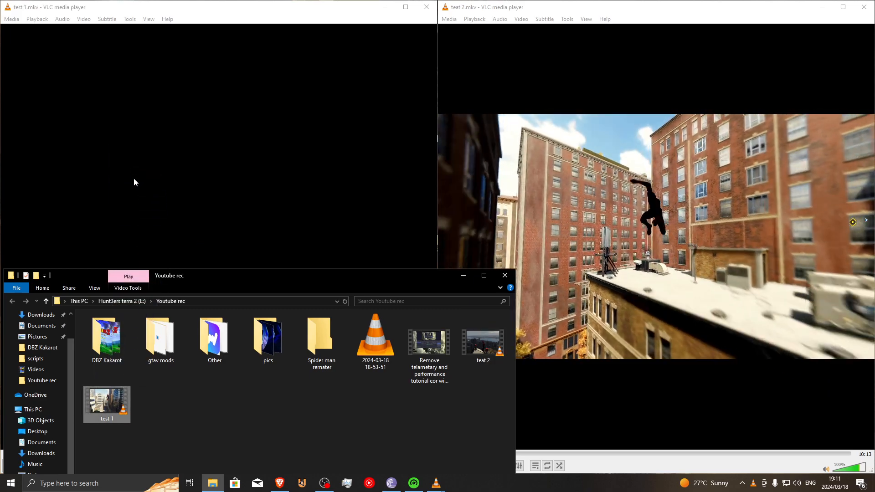
Restart teat 2 and skip ahead, compare both recordings playing side by side, and close the test 1 player
drag(486, 336, 655, 215)
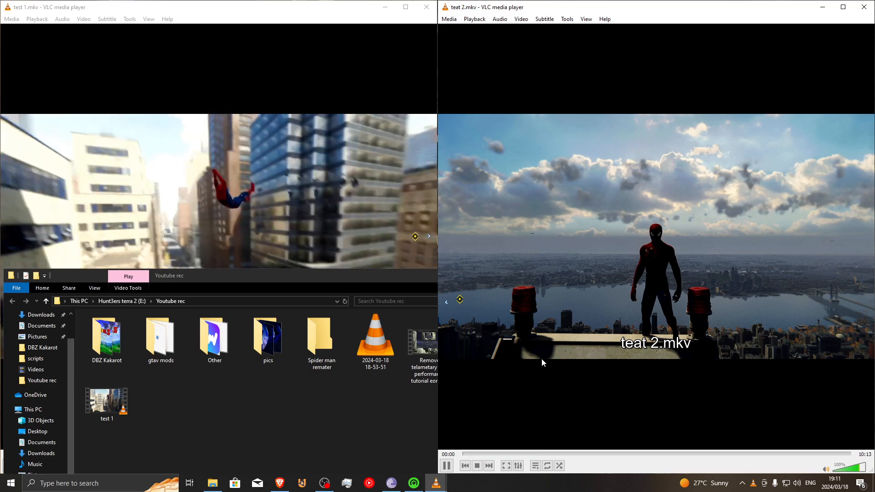
click(485, 454)
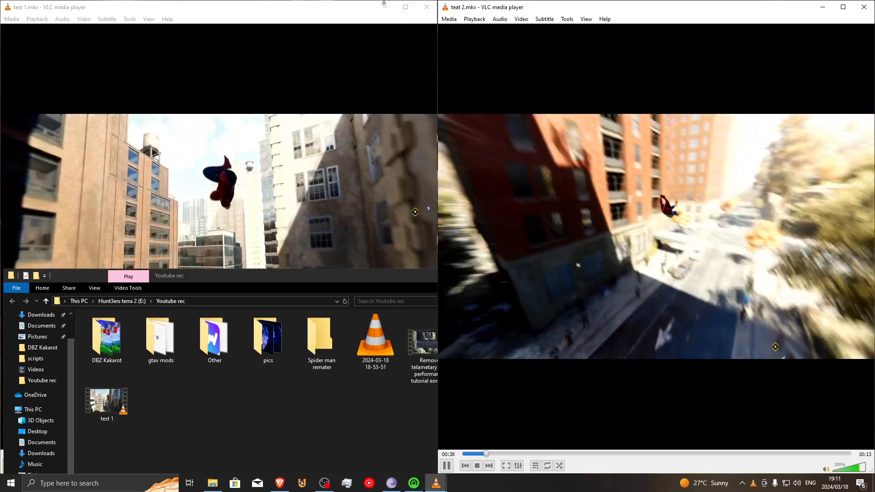
click(387, 3)
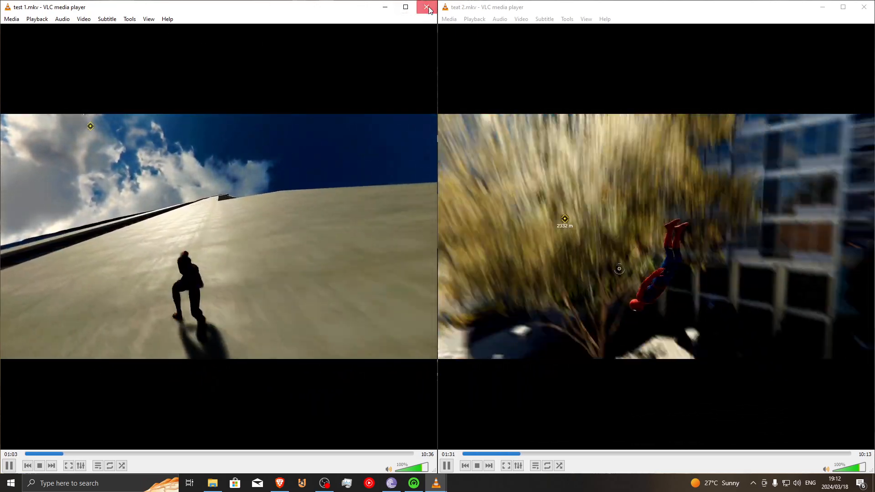
click(427, 6)
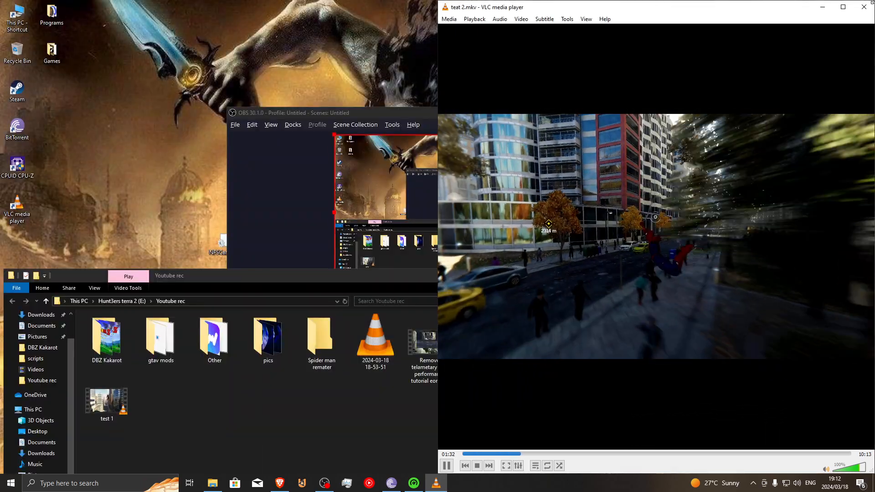
Close the teat 2 player and the Youtube rec folder window, leaving only the OBS window open on the desktop
click(872, 6)
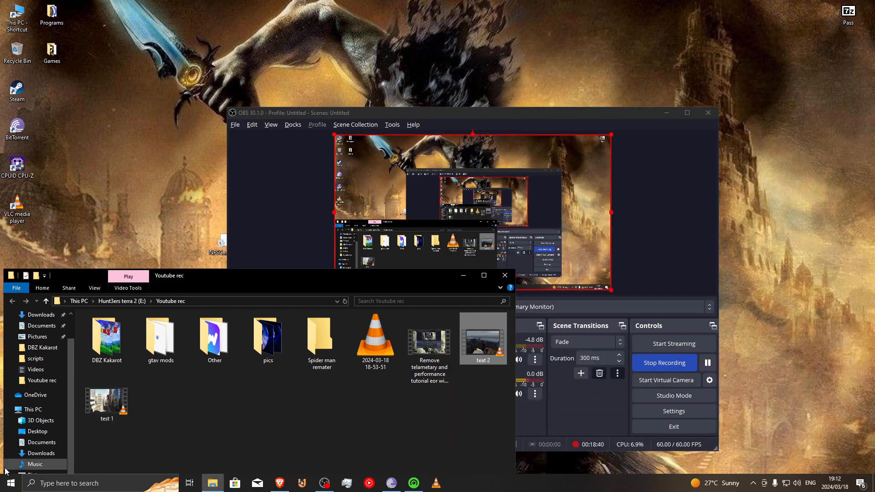
click(101, 417)
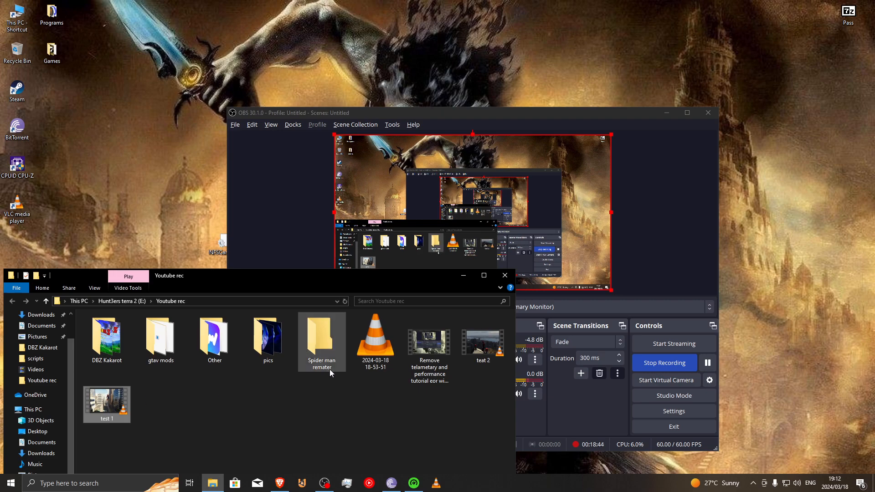
click(499, 331)
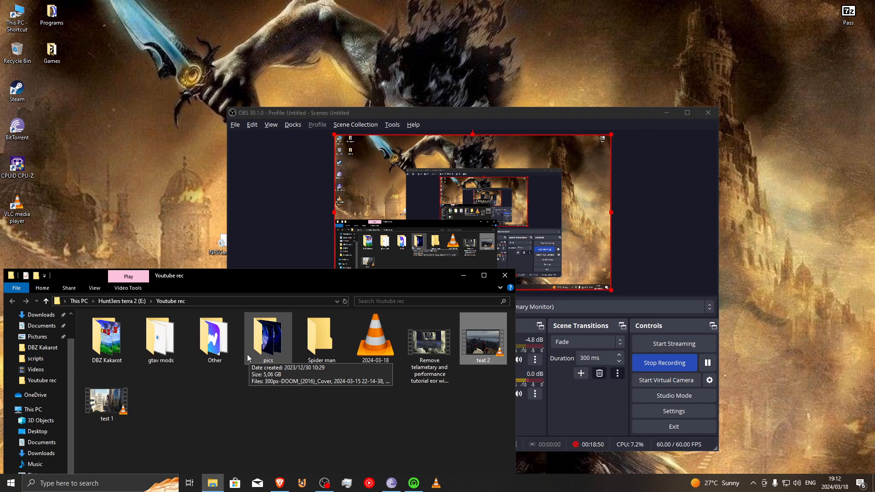
click(570, 398)
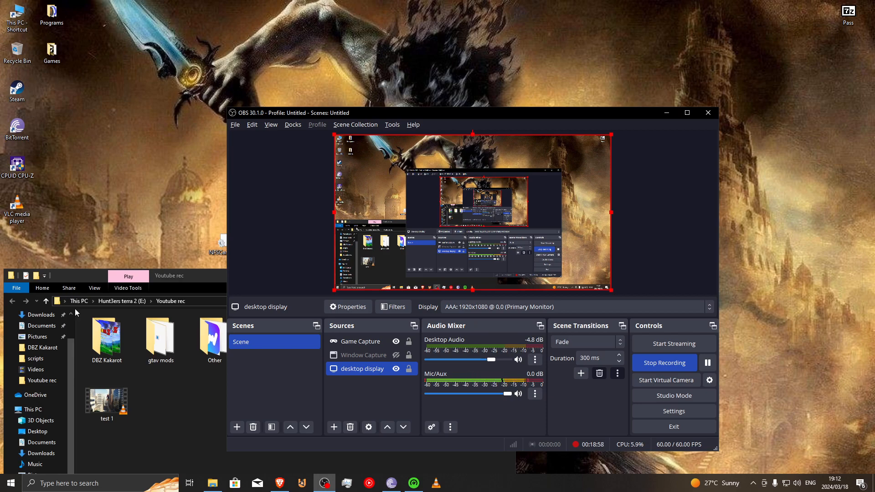
click(107, 401)
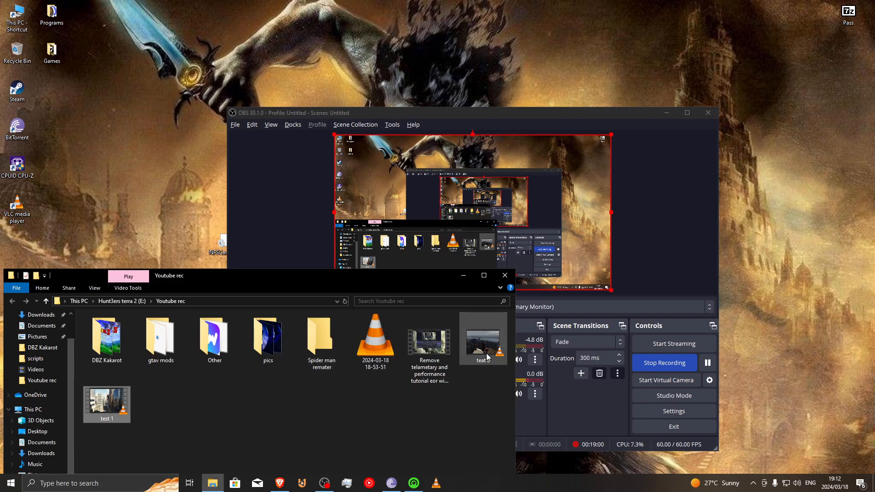
click(504, 275)
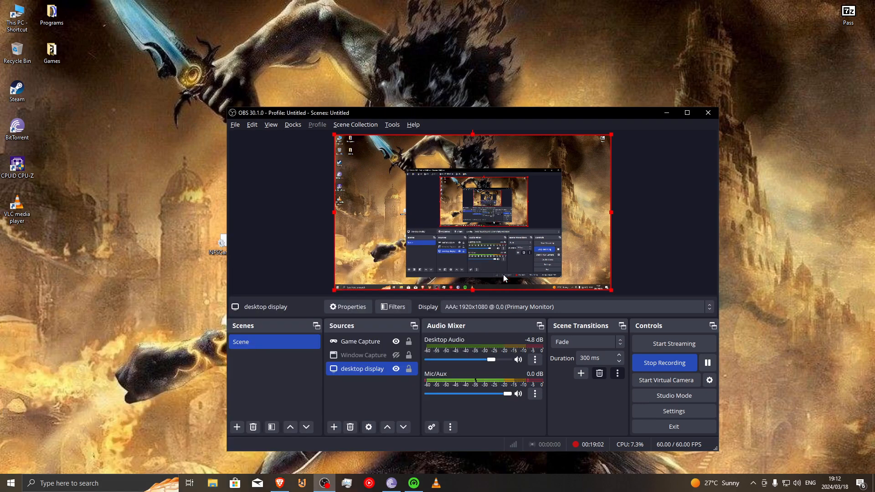